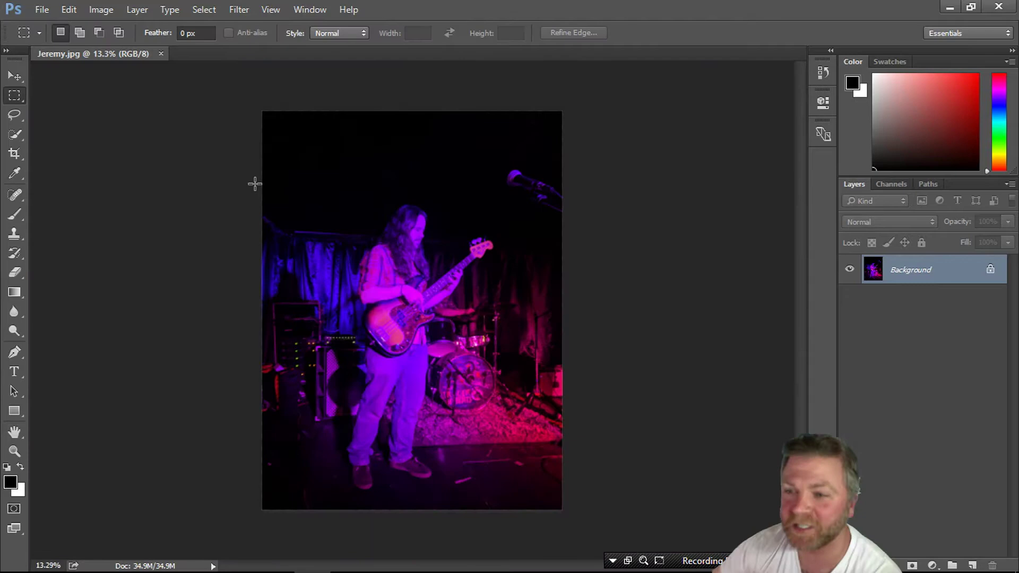
scroll(510, 357, up, 3)
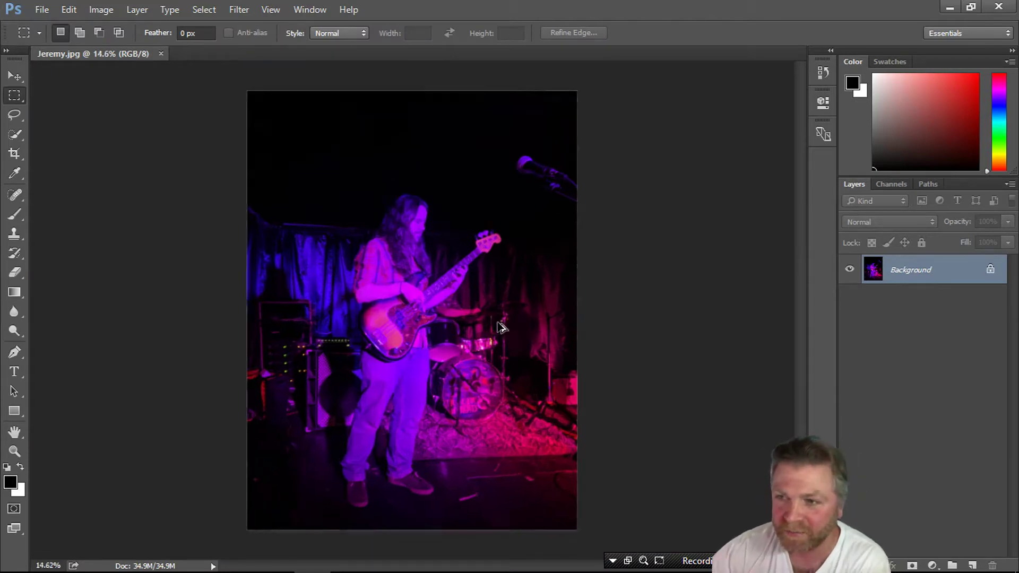
scroll(500, 328, up, 4)
scroll(489, 332, down, 3)
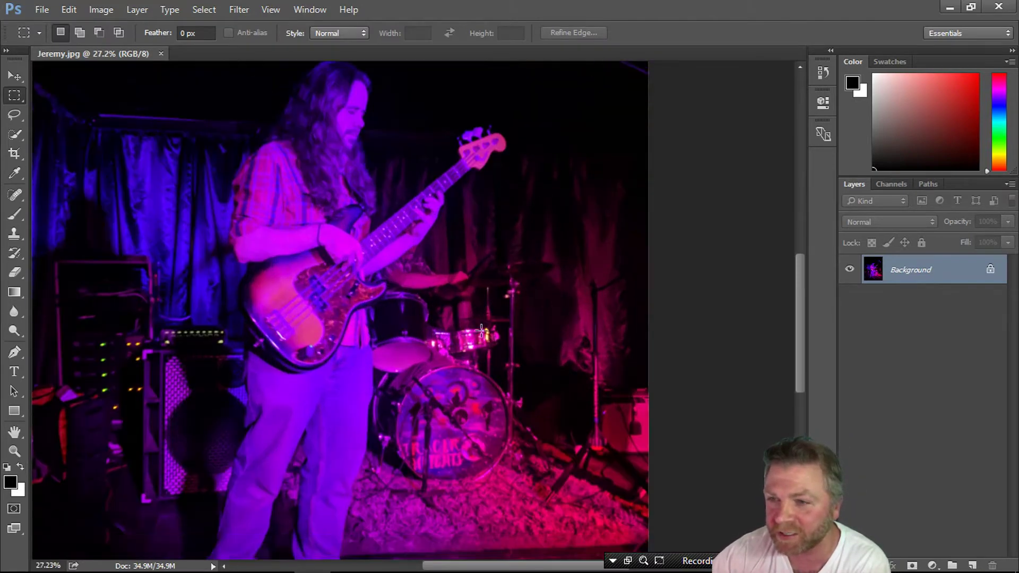
scroll(480, 335, down, 4)
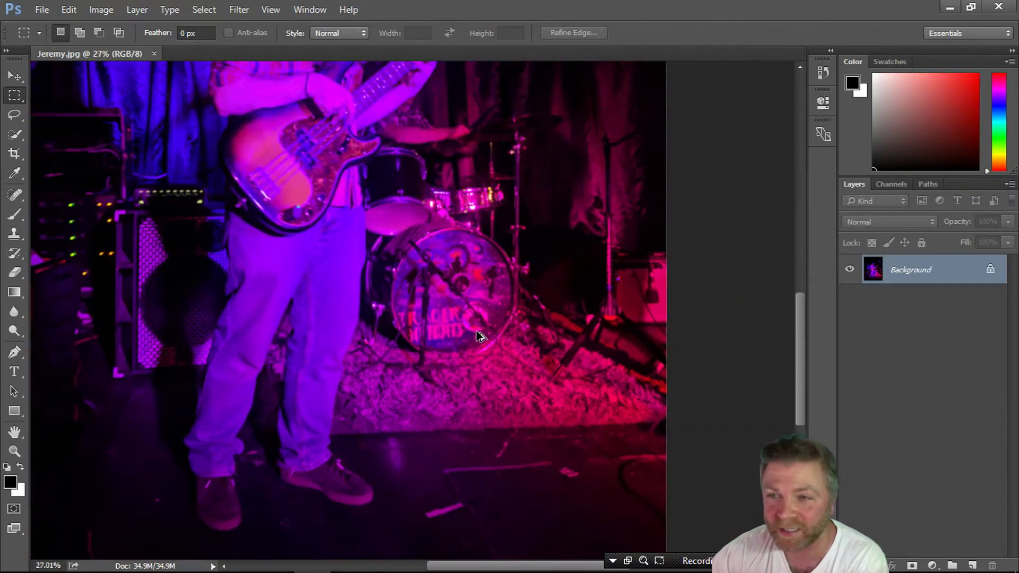
scroll(478, 332, down, 2)
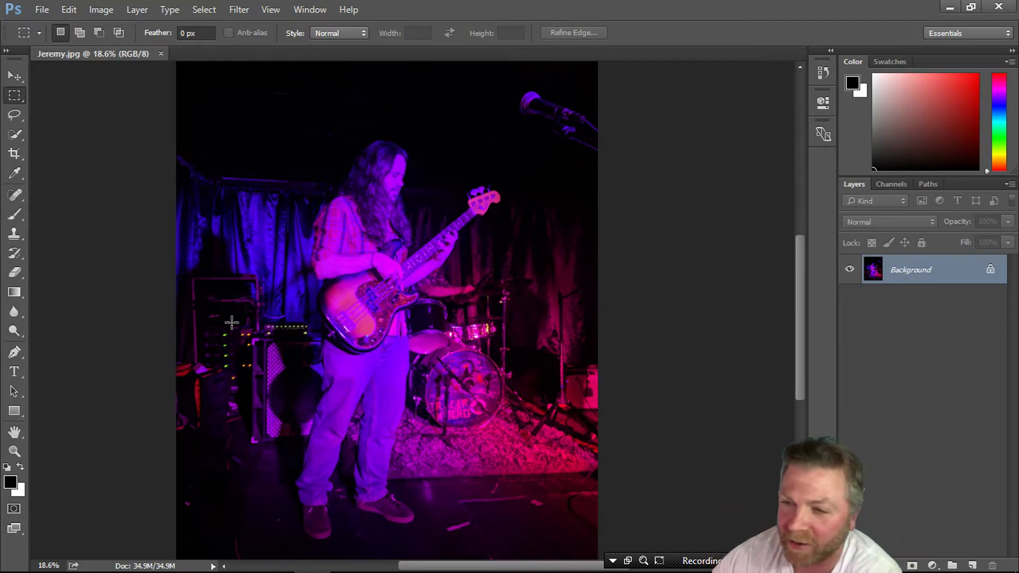
- With the Pen tool, start the cut-out path at the player's shoe and run it up the jeans' left edge
click(14, 352)
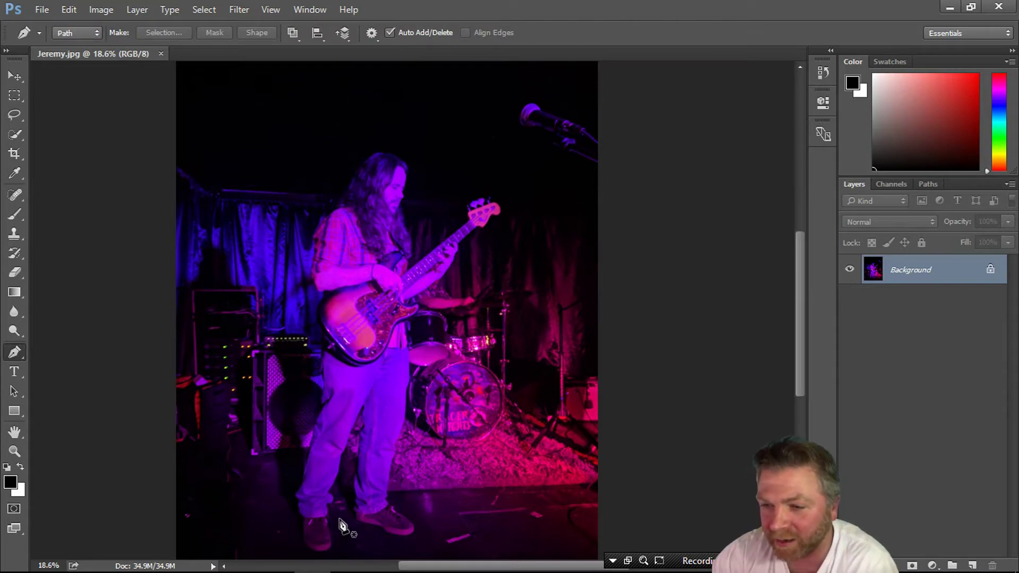
scroll(363, 499, up, 3)
scroll(361, 481, up, 2)
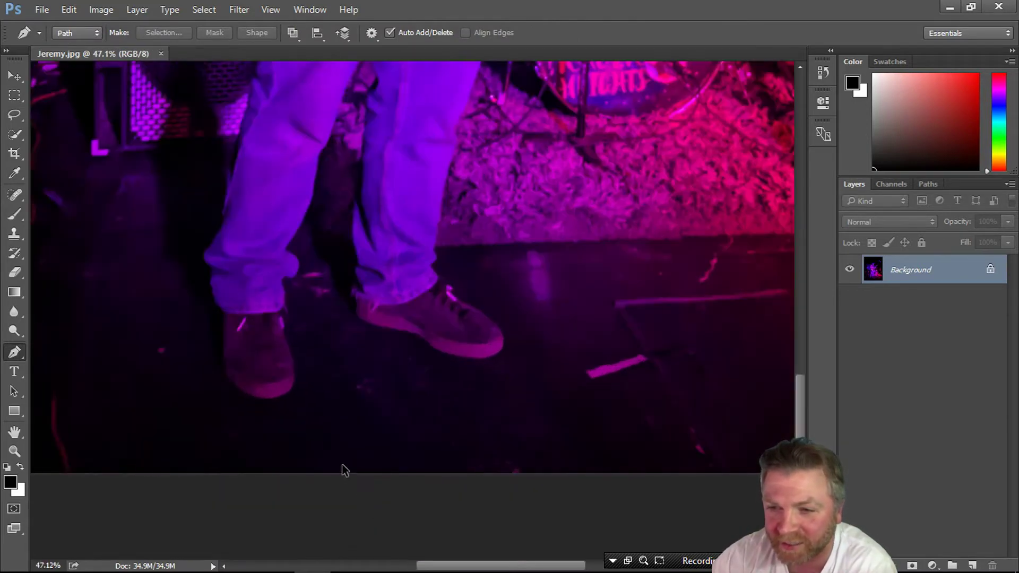
click(224, 317)
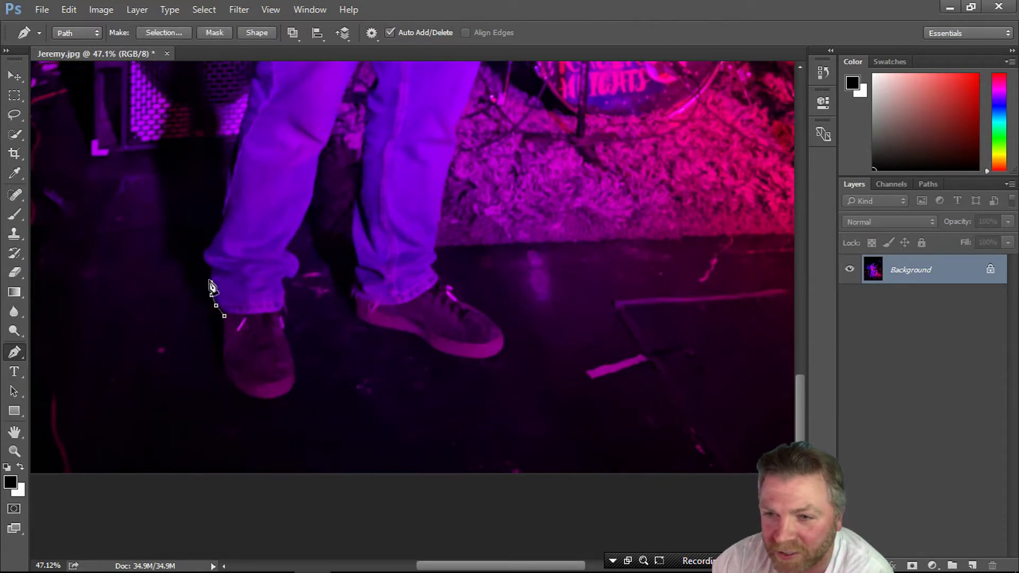
click(211, 271)
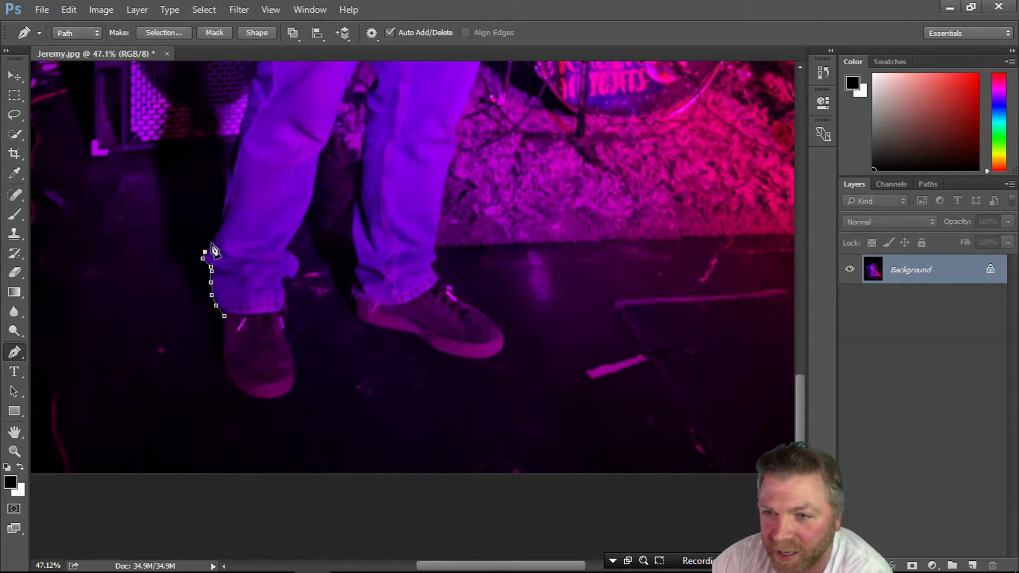
click(213, 243)
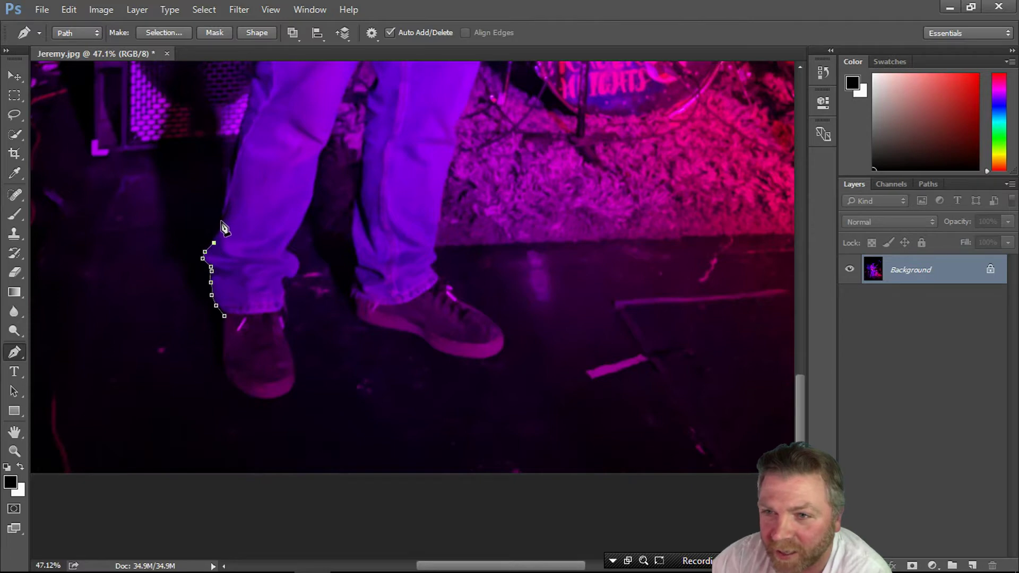
click(228, 176)
click(231, 151)
click(235, 140)
- Extend the anchors further up the left edge of the jeans
scroll(235, 140, up, 3)
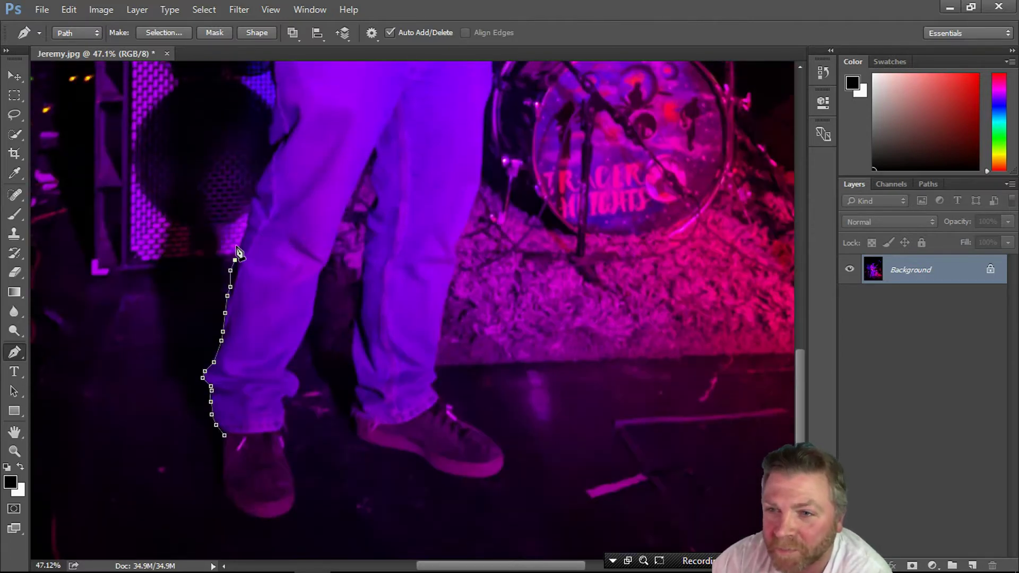
click(242, 245)
click(248, 230)
click(251, 206)
click(251, 197)
click(255, 187)
click(259, 150)
click(265, 138)
click(270, 123)
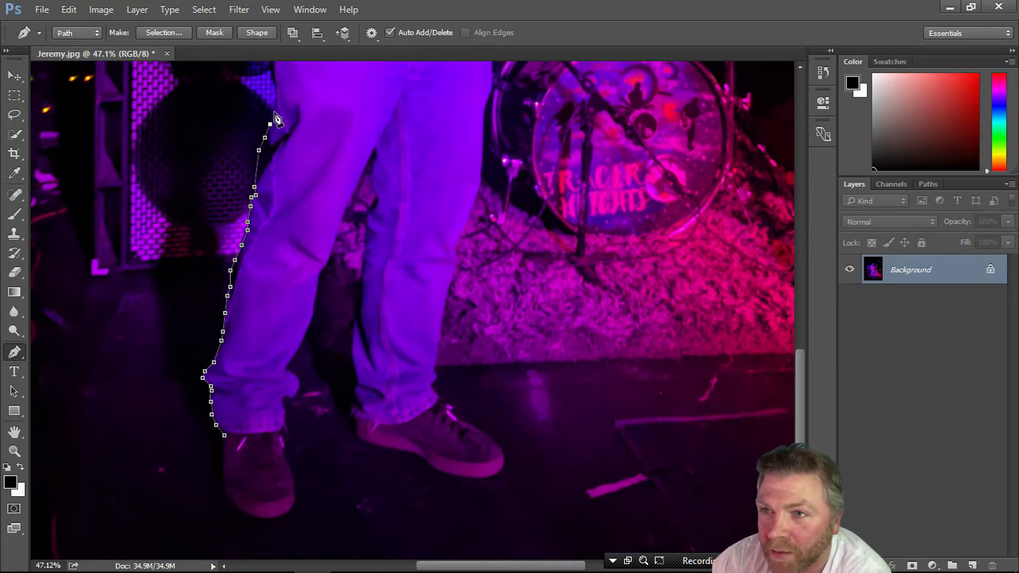
click(275, 96)
scroll(275, 95, up, 3)
click(271, 188)
click(267, 169)
- Trace the path up the player's left side toward the torso
click(265, 141)
click(270, 121)
scroll(270, 120, up, 2)
click(268, 181)
click(267, 162)
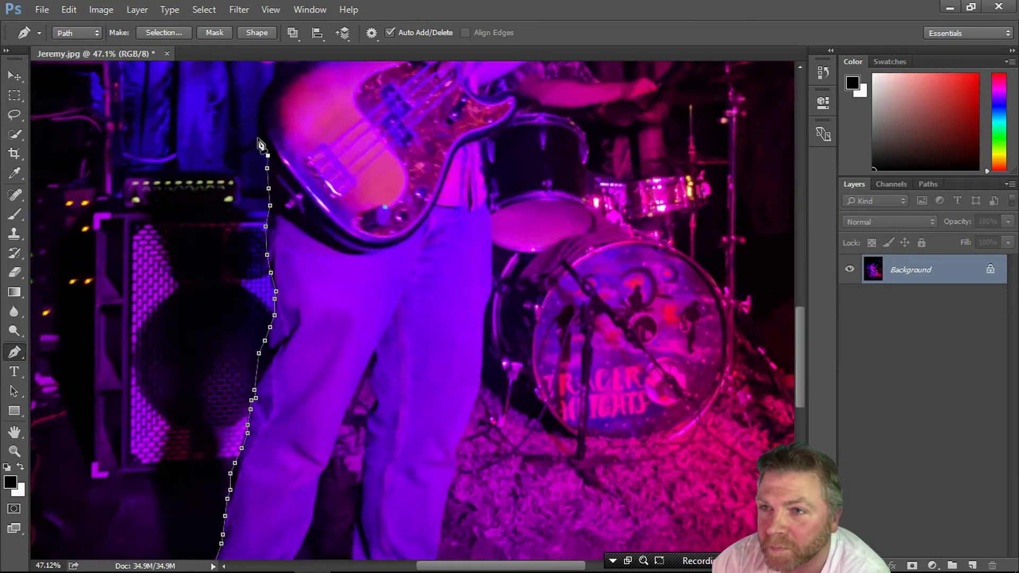
click(258, 125)
scroll(258, 125, up, 3)
click(269, 189)
click(273, 172)
click(264, 171)
click(257, 162)
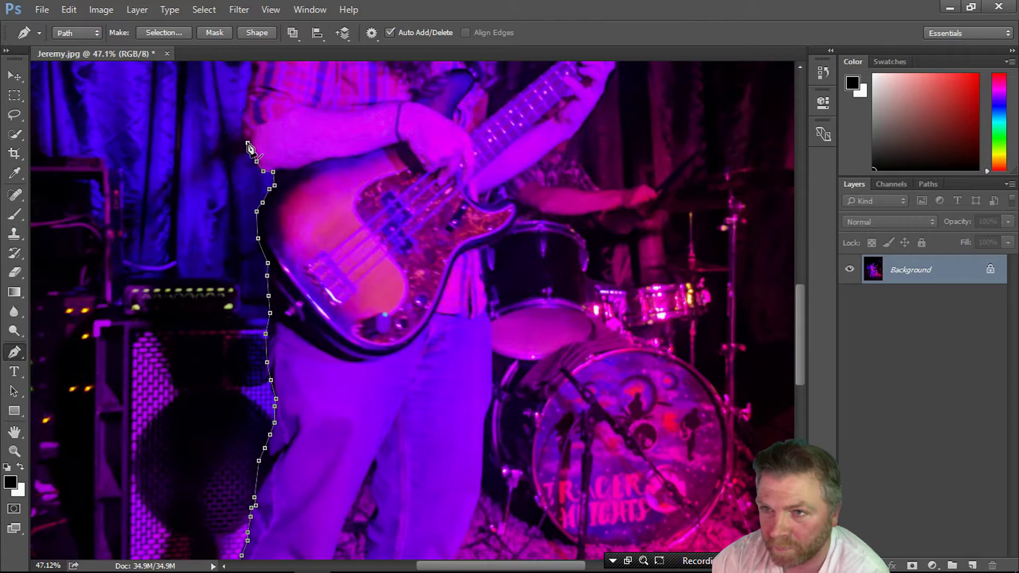
click(248, 143)
- Trace the path up the player's left arm
scroll(245, 135, up, 3)
click(242, 223)
click(247, 203)
click(249, 191)
click(253, 181)
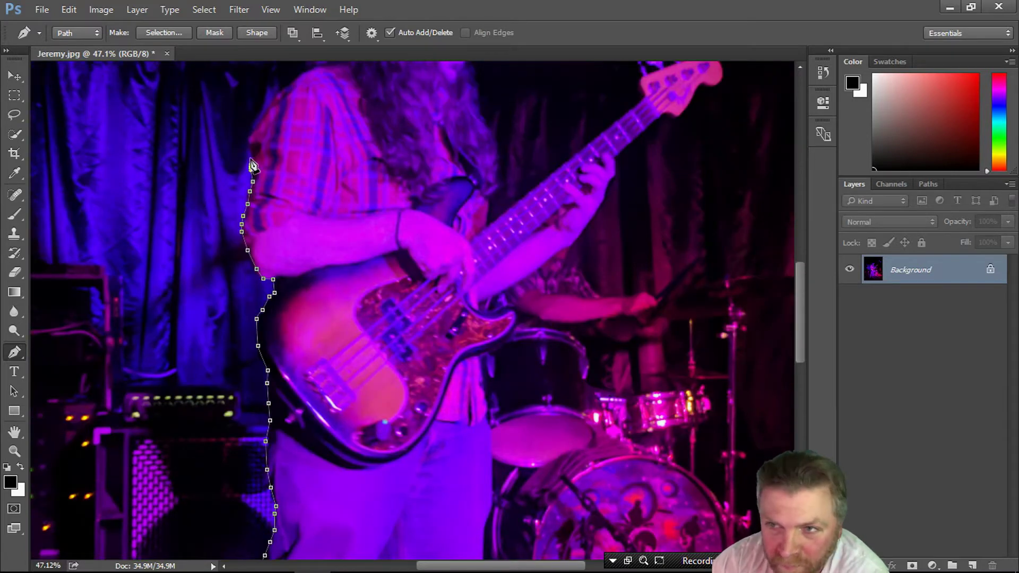
click(251, 166)
click(251, 146)
click(249, 139)
- Carry the path up over the shoulder to the hair
scroll(255, 127, up, 3)
click(255, 275)
click(272, 246)
click(280, 234)
click(297, 216)
click(306, 209)
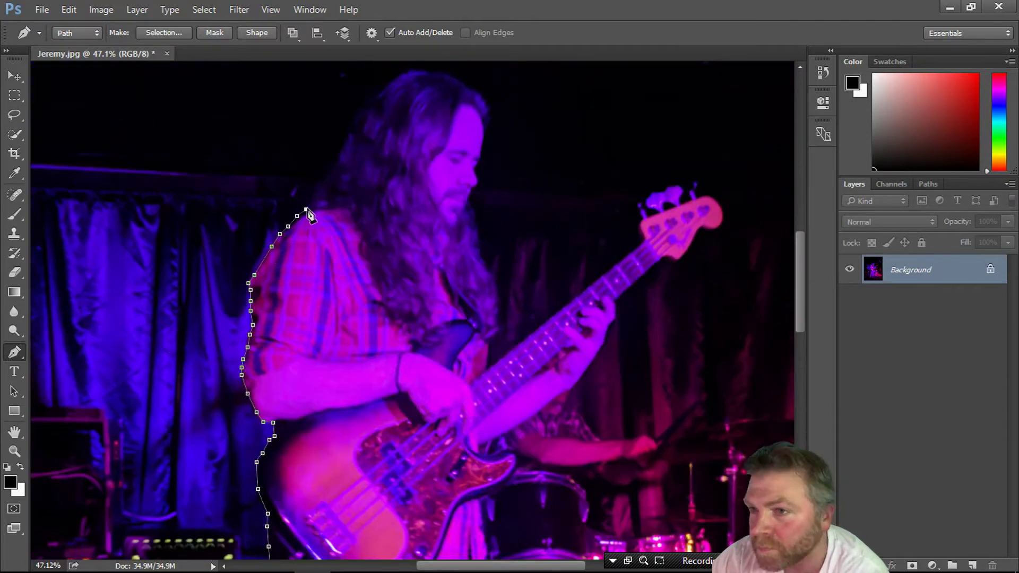
click(321, 180)
click(331, 168)
click(339, 157)
- Trace the path across the top of the hair
scroll(350, 142, up, 3)
click(361, 207)
click(373, 193)
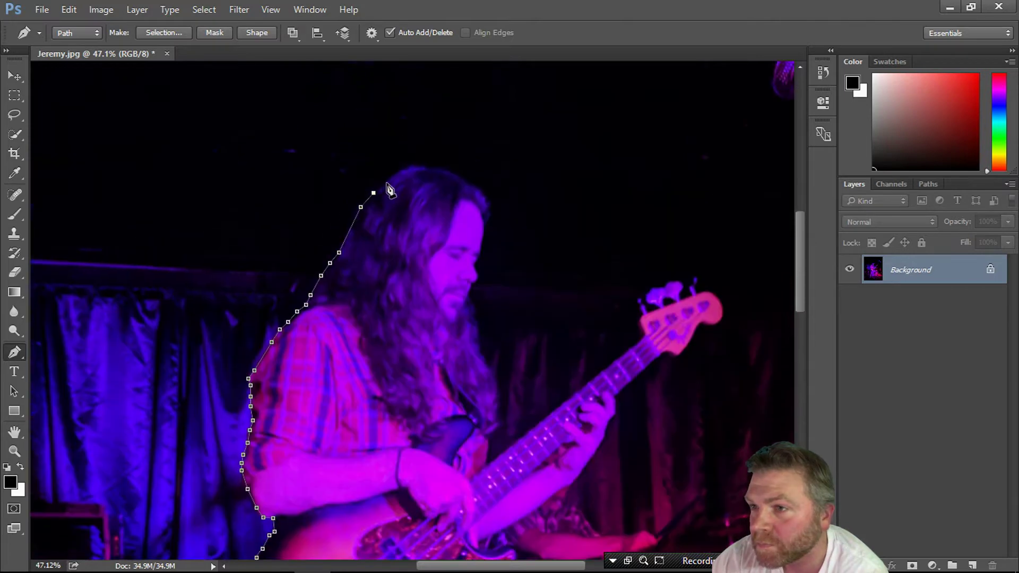
click(389, 182)
click(418, 166)
click(438, 168)
click(459, 174)
click(476, 184)
- Trace down the right edge of the hair and face
click(483, 191)
click(493, 202)
click(492, 214)
click(483, 227)
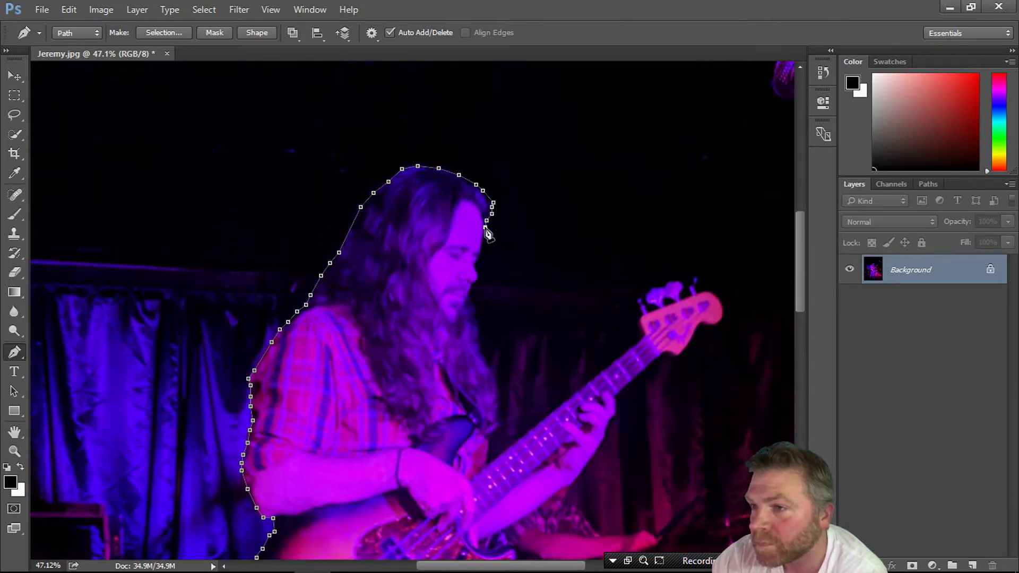
click(483, 237)
click(482, 246)
click(481, 254)
click(476, 266)
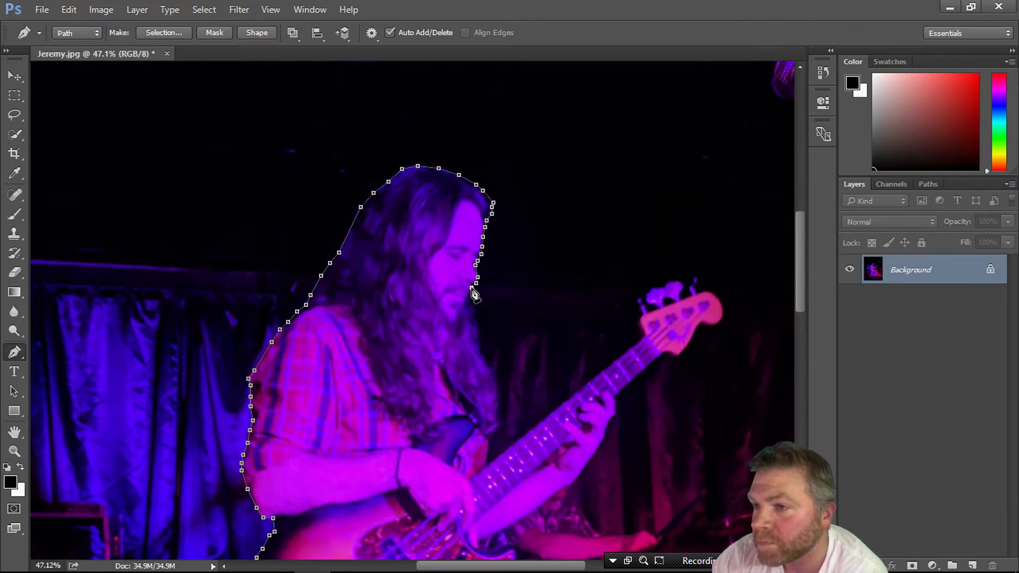
- Continue down the hair's right edge to the bass neck
scroll(472, 289, down, 1)
click(474, 303)
click(479, 311)
click(482, 325)
click(482, 338)
click(489, 348)
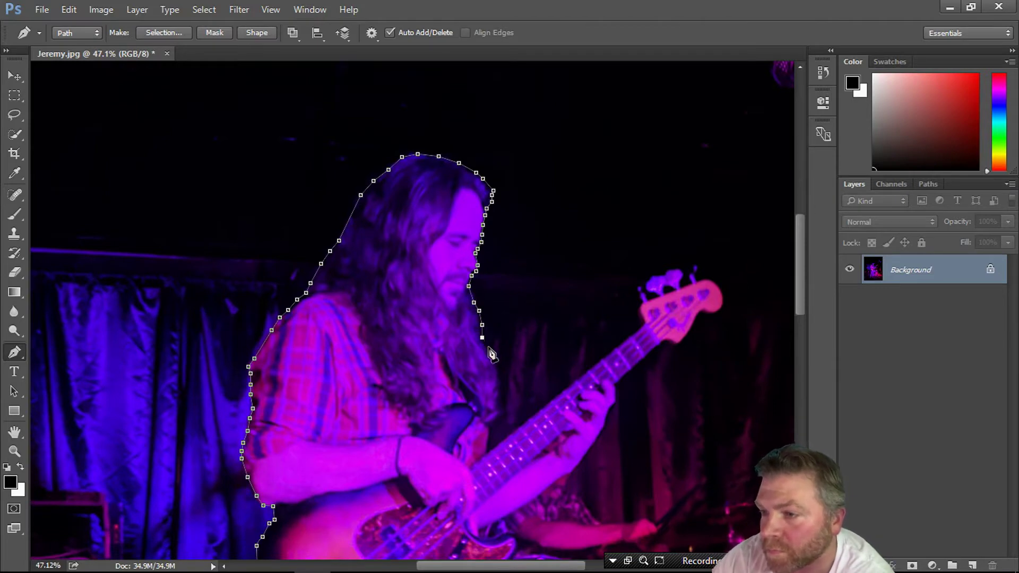
click(499, 365)
click(500, 394)
click(501, 409)
click(491, 424)
click(491, 434)
click(490, 443)
click(490, 452)
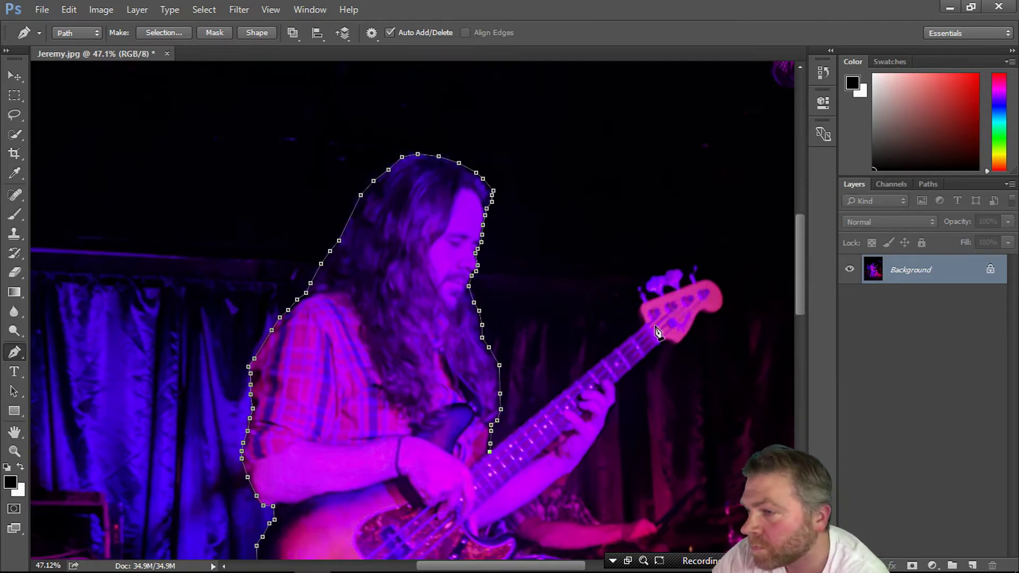
- Outline the top and right end of the bass headstock
click(642, 325)
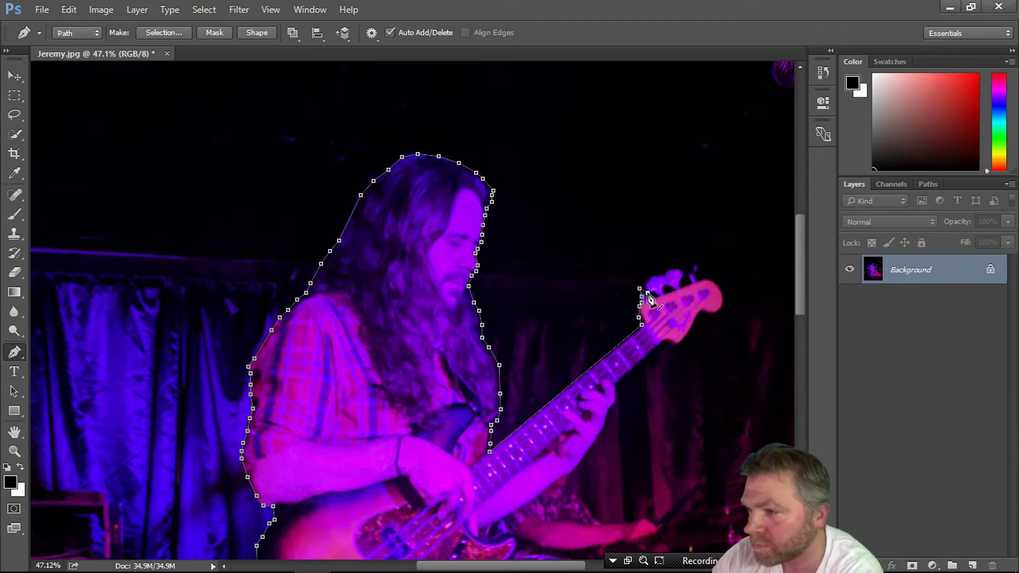
click(649, 279)
click(655, 273)
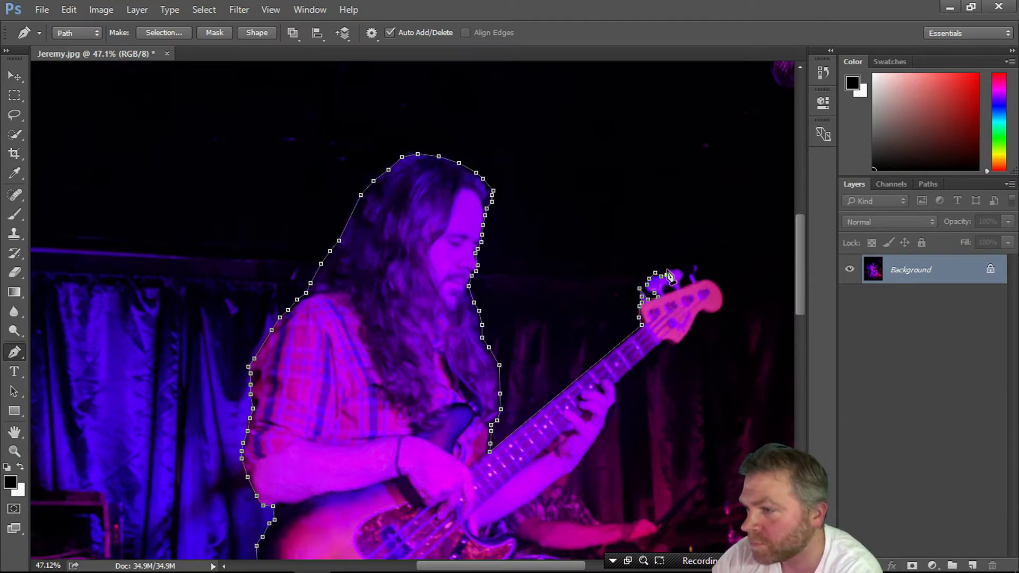
click(667, 270)
click(674, 269)
click(682, 270)
click(689, 274)
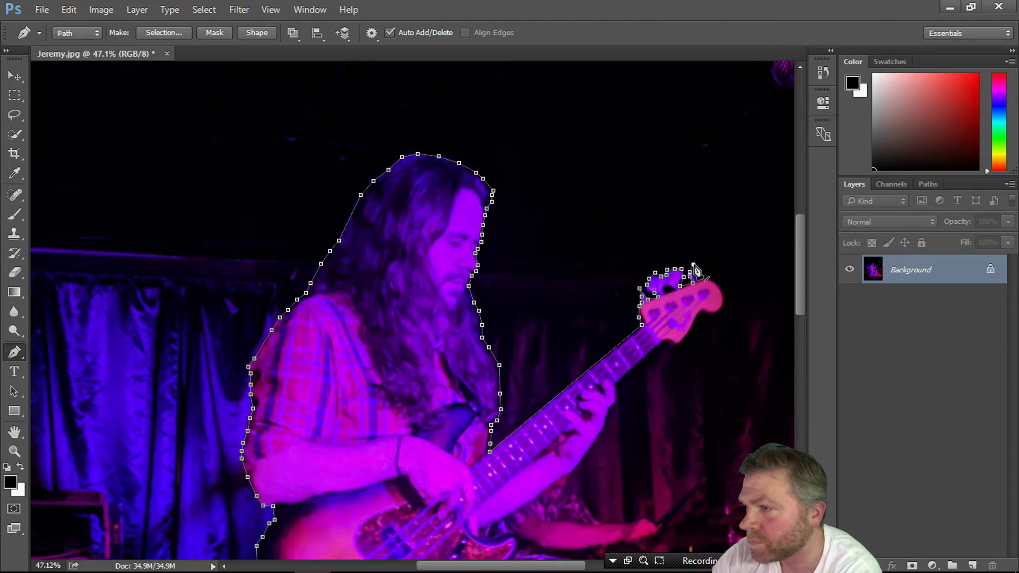
click(709, 278)
click(714, 280)
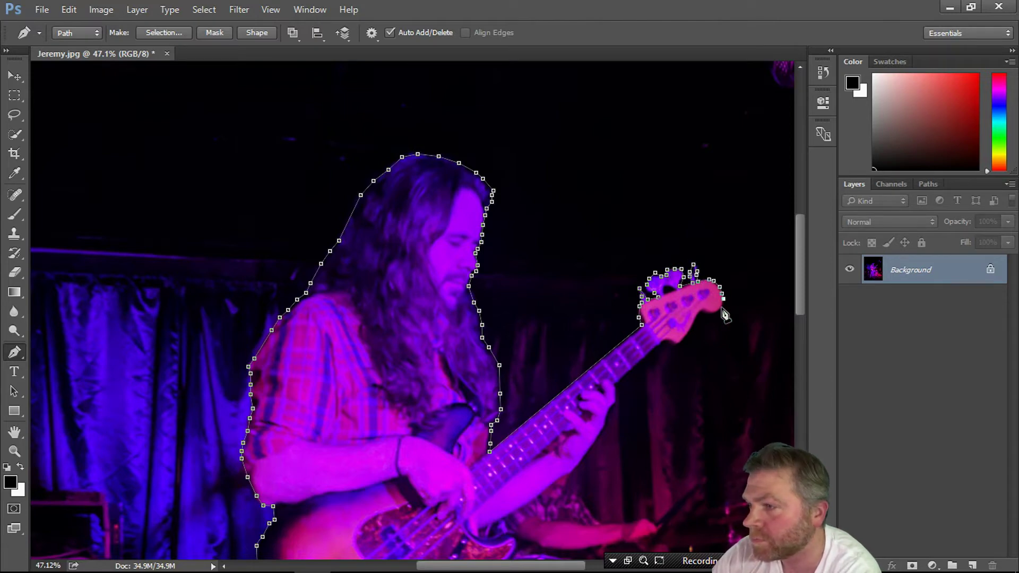
click(719, 311)
click(703, 312)
click(695, 322)
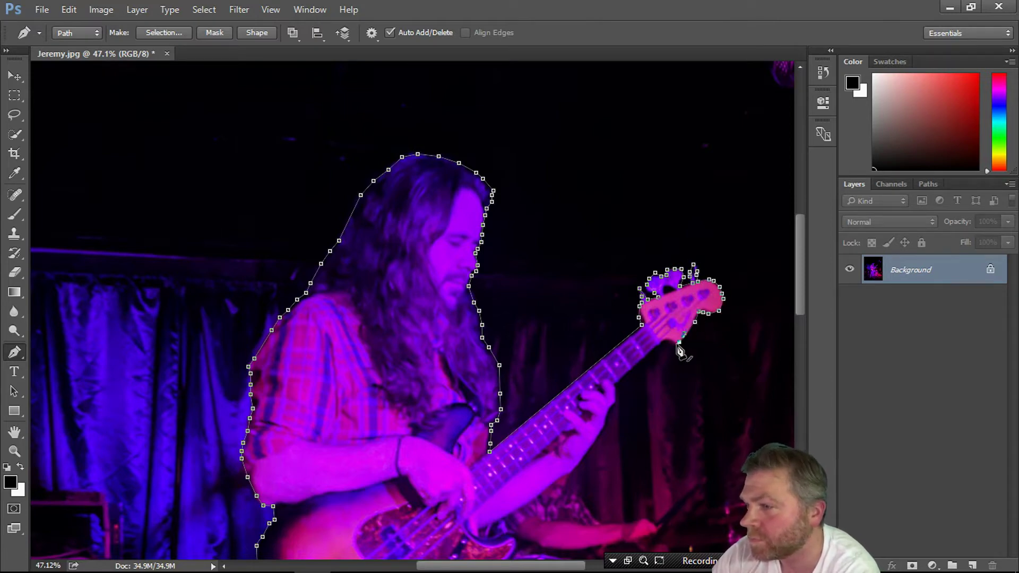
- Trace the headstock's underside back down the neck
click(673, 343)
click(663, 344)
click(657, 347)
click(615, 385)
click(617, 402)
- Trace down the edge of the fretting hand
scroll(619, 371, down, 3)
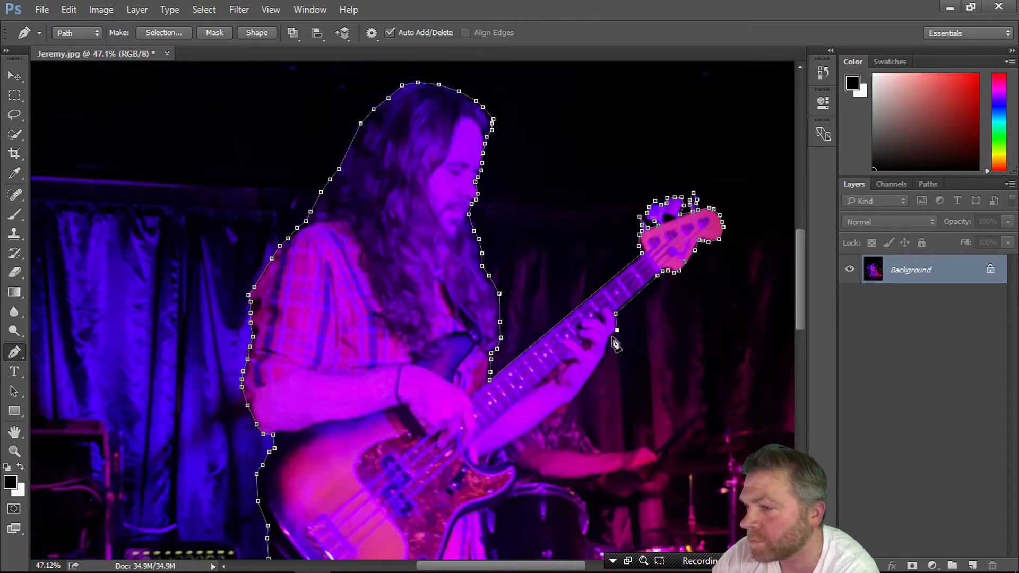
click(610, 337)
click(609, 344)
click(608, 350)
click(604, 357)
click(599, 365)
click(580, 393)
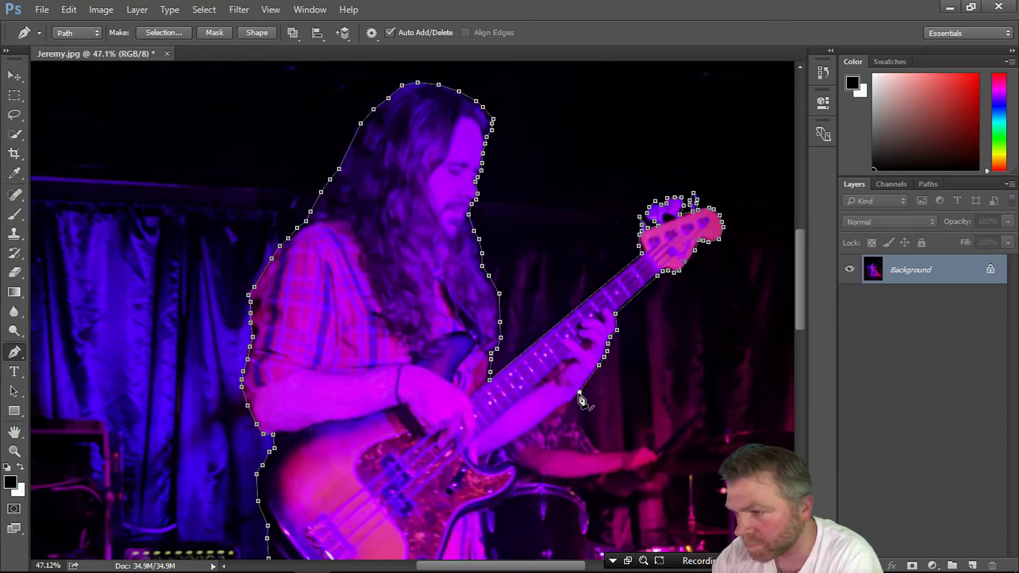
- Trace down the forearm to the guitar body
click(576, 398)
click(555, 412)
click(537, 424)
click(512, 442)
click(505, 446)
click(500, 450)
scroll(500, 451, down, 3)
click(490, 457)
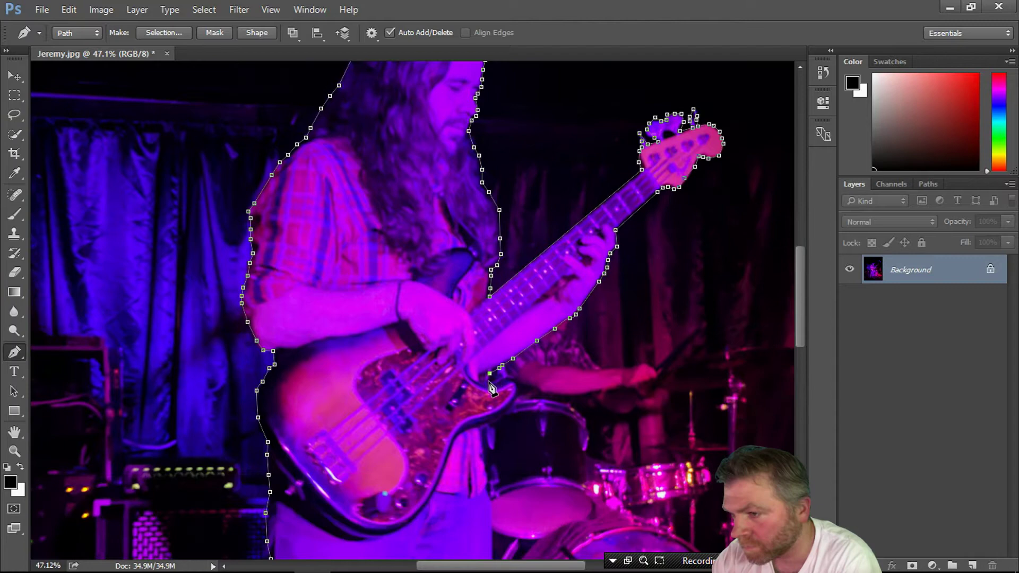
- Outline the guitar body's lower horn and lower edge
click(504, 380)
click(514, 379)
click(520, 388)
click(517, 399)
click(511, 407)
click(491, 425)
click(483, 433)
- Trace down the shirt and the jeans' right edge, dismissing an accidental context menu
scroll(497, 441, down, 3)
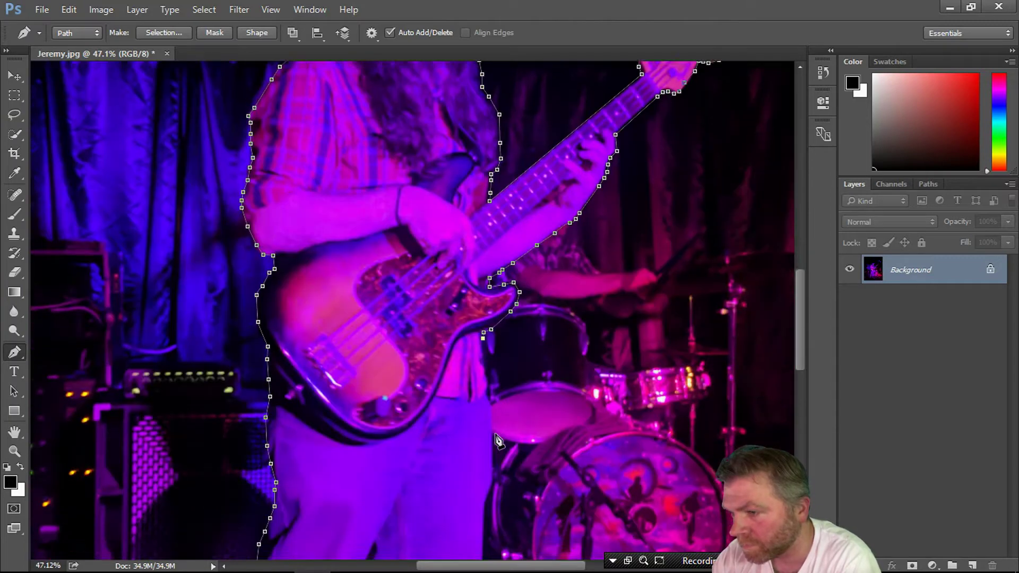
scroll(497, 441, down, 2)
click(485, 324)
click(490, 350)
click(493, 365)
click(491, 394)
click(493, 431)
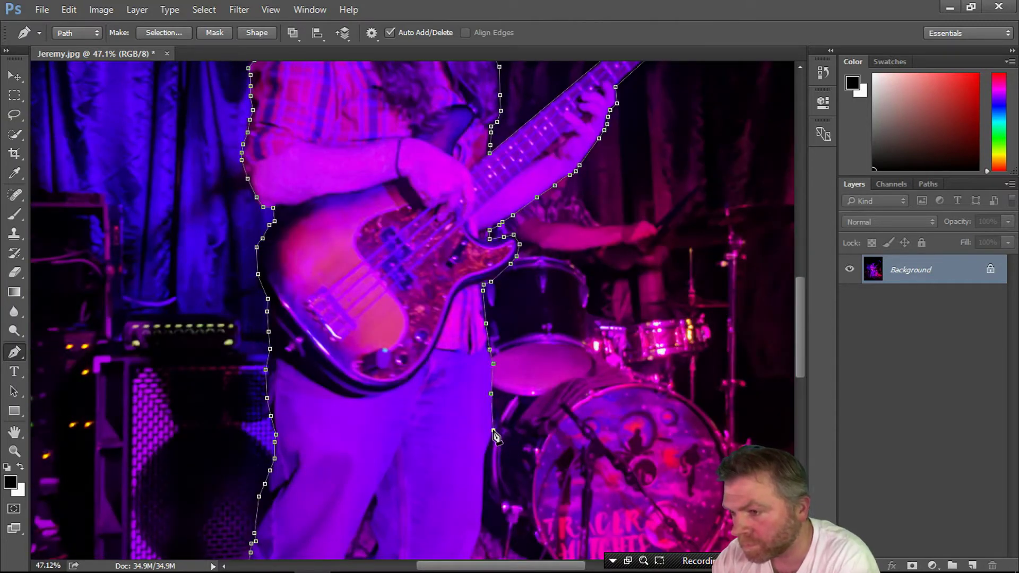
click(491, 439)
click(485, 451)
right_click(482, 477)
key(Escape)
click(481, 526)
scroll(476, 450, down, 3)
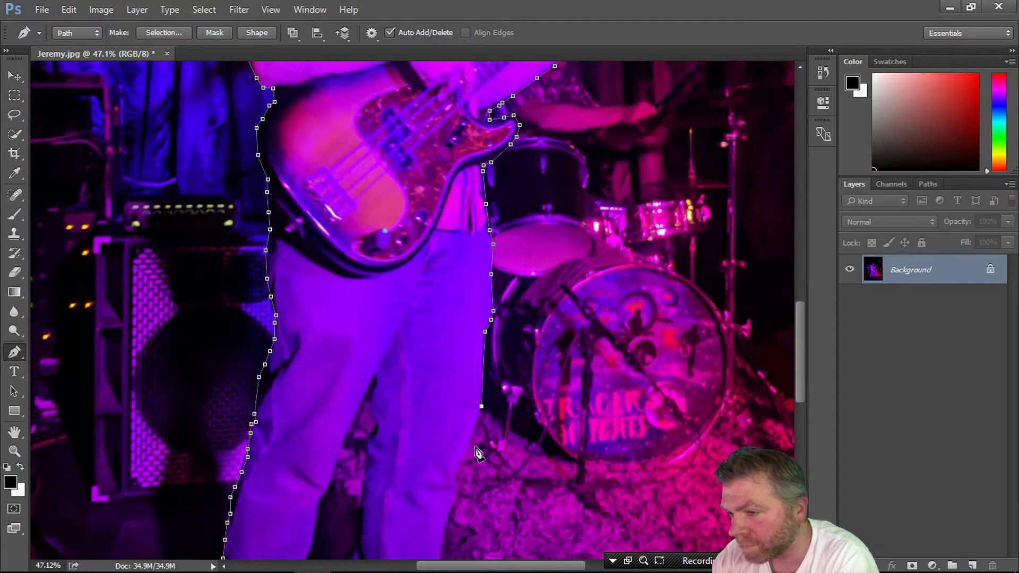
- Add anchors down the jeans' outer edge and around the cuff
click(465, 455)
click(458, 465)
click(456, 474)
click(455, 482)
click(459, 496)
click(448, 517)
scroll(448, 530, down, 3)
click(435, 508)
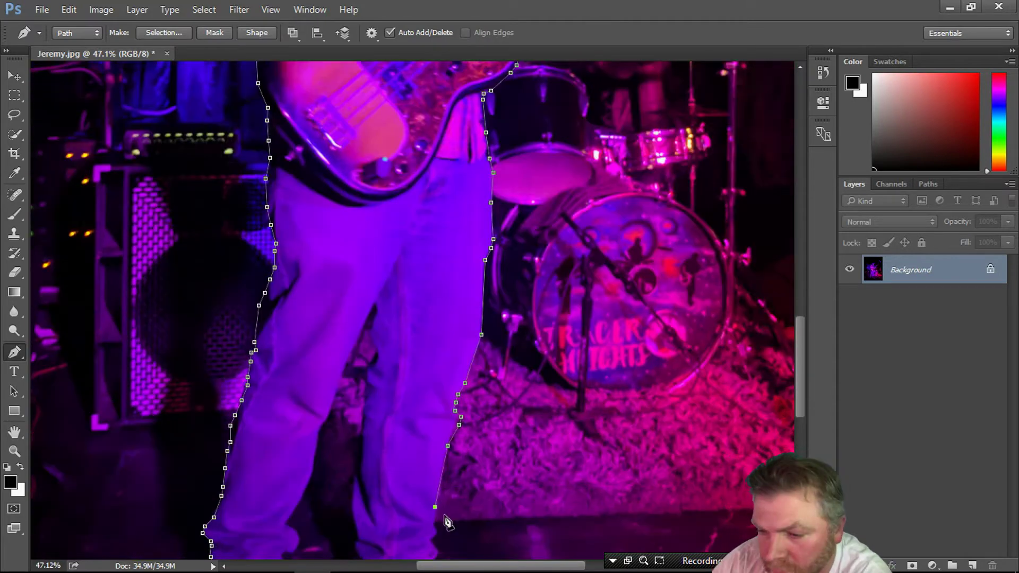
click(437, 522)
click(430, 539)
scroll(441, 547, down, 3)
- Trace down the right shoe's edge and around its toe
click(438, 466)
click(447, 471)
click(451, 480)
click(460, 491)
click(471, 497)
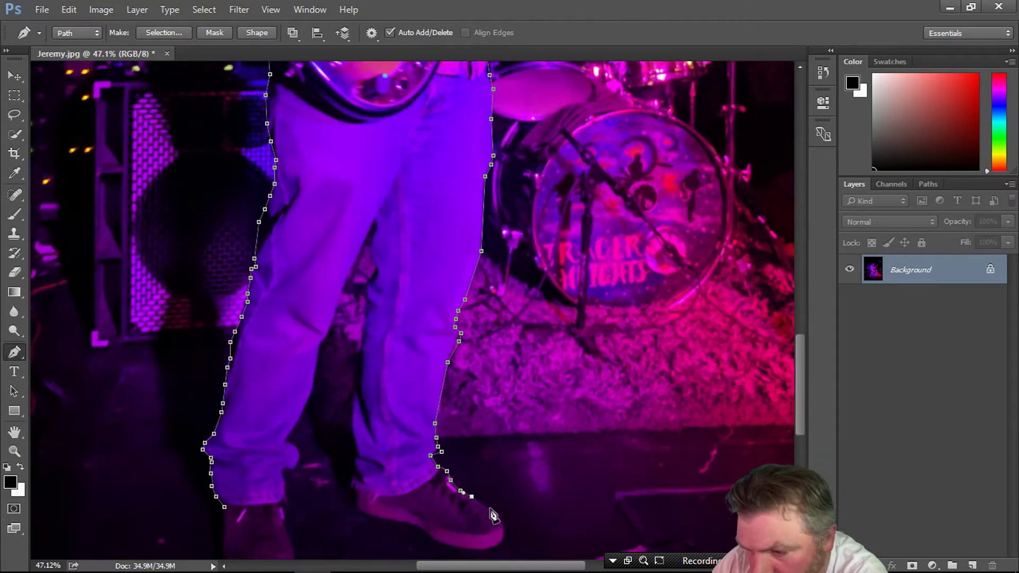
click(492, 509)
click(503, 521)
- Trace along the right shoe's bottom to the heel
click(506, 535)
click(480, 549)
click(443, 546)
click(428, 539)
click(417, 531)
click(404, 525)
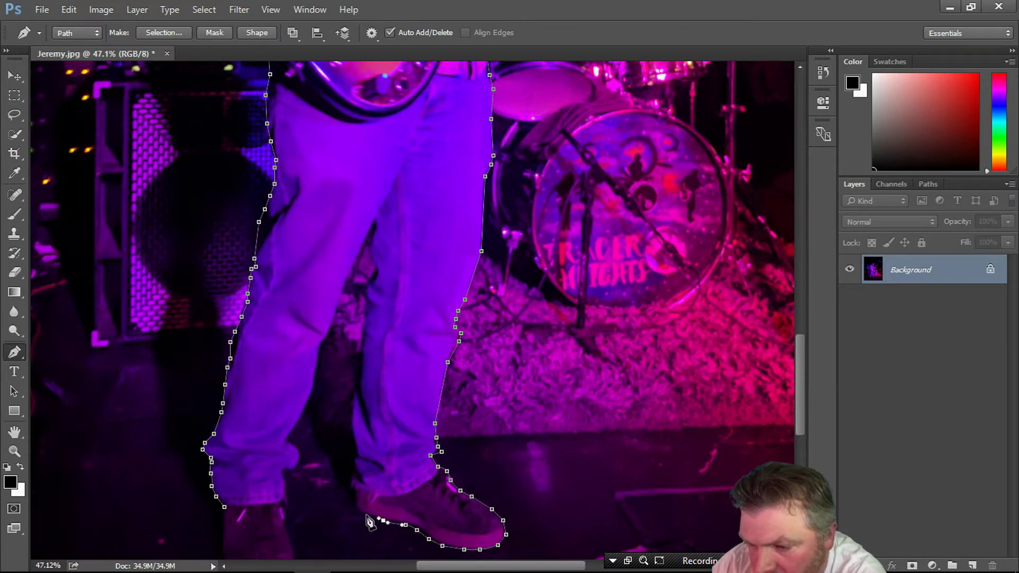
click(383, 521)
click(367, 515)
- Add anchors up the inner edge of the right jeans leg
click(355, 502)
click(352, 479)
click(358, 450)
click(352, 428)
click(353, 407)
click(354, 397)
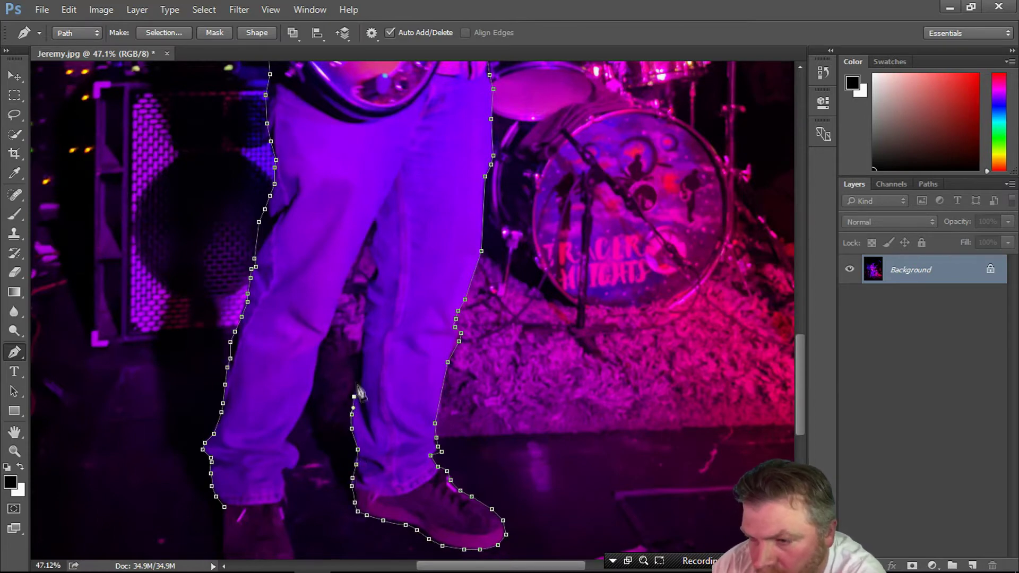
scroll(358, 393, up, 4)
click(358, 507)
click(361, 500)
click(361, 481)
click(362, 463)
click(365, 447)
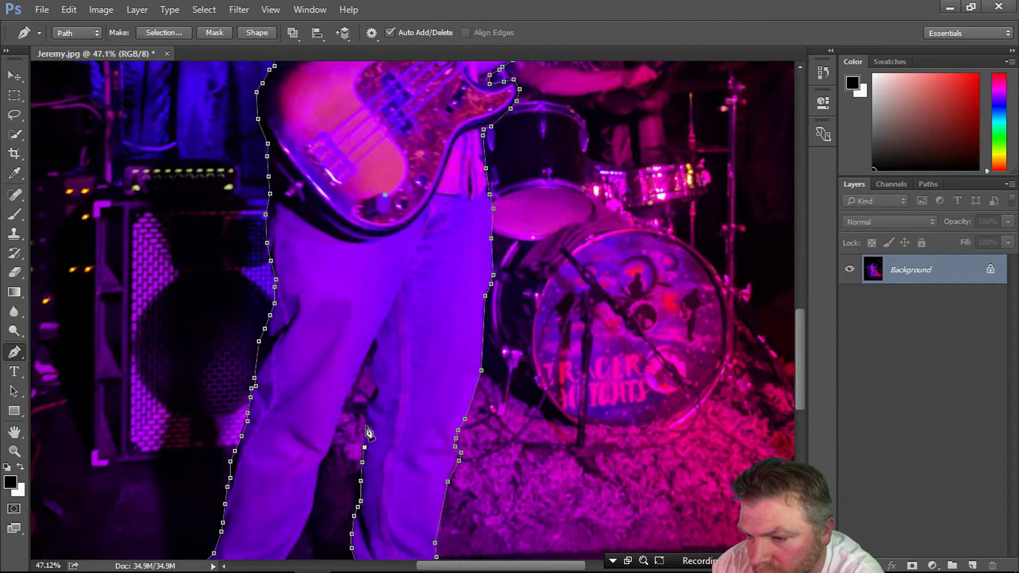
- Trace the inner leg up to an anchor at the crotch
click(366, 435)
click(366, 424)
click(368, 411)
click(369, 398)
click(374, 382)
click(372, 360)
click(375, 344)
- Turn the path down the left leg's inner edge
click(361, 368)
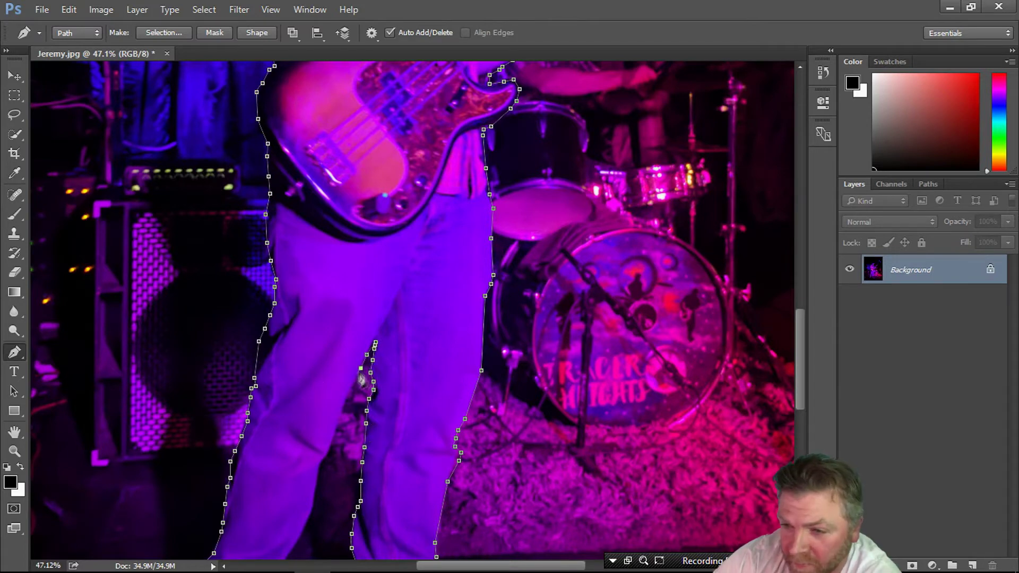
click(354, 382)
click(346, 397)
click(338, 411)
click(334, 438)
click(331, 449)
click(317, 461)
click(318, 478)
click(314, 502)
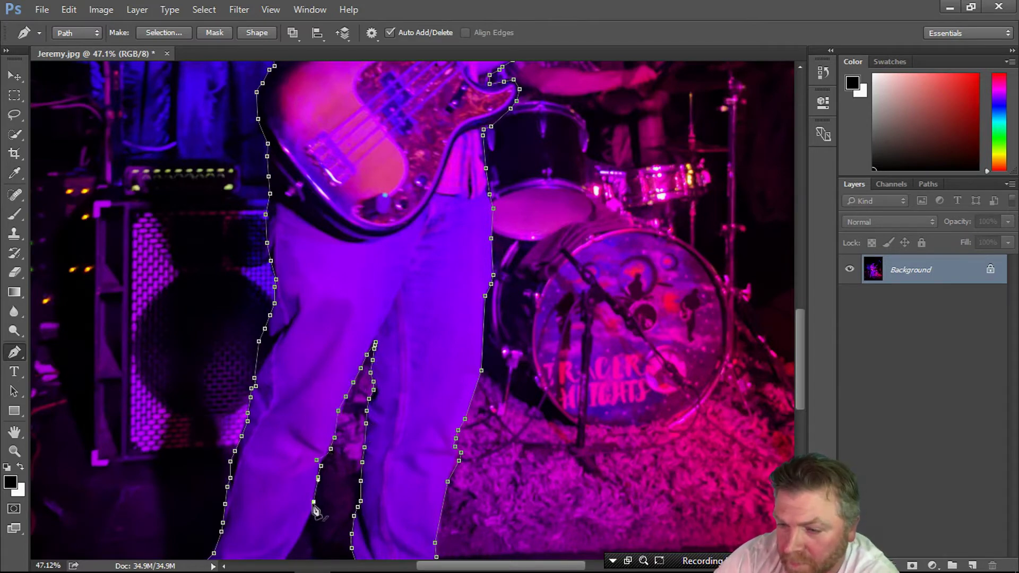
- Continue down the left leg and around the left jeans cuff
scroll(313, 510, down, 5)
click(303, 389)
click(296, 402)
click(289, 412)
click(295, 424)
click(300, 433)
click(295, 445)
click(285, 445)
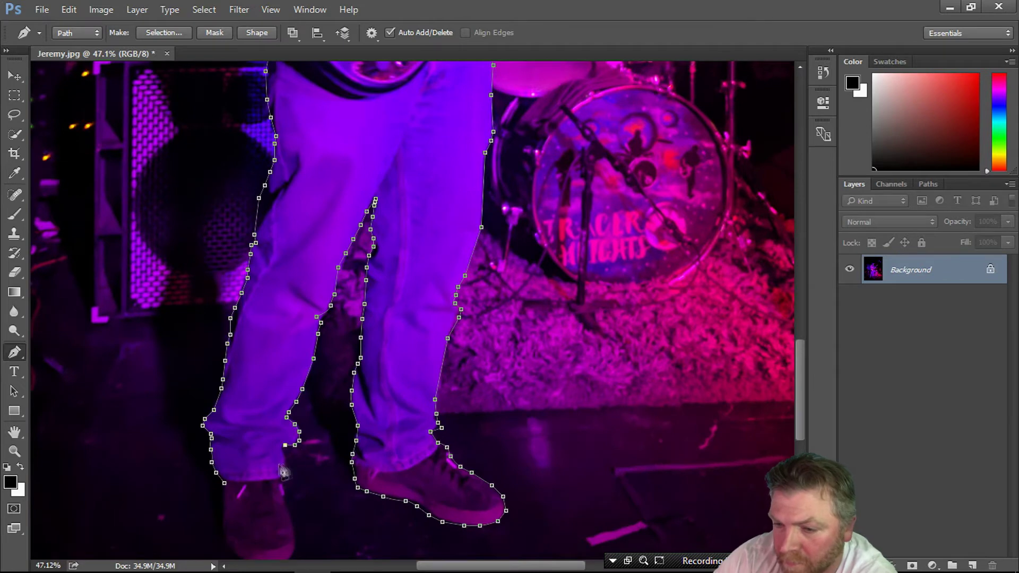
- Trace the left shoe's edge, toe and bottom
click(286, 460)
click(285, 473)
click(286, 506)
scroll(285, 510, down, 3)
click(294, 448)
click(294, 461)
click(288, 477)
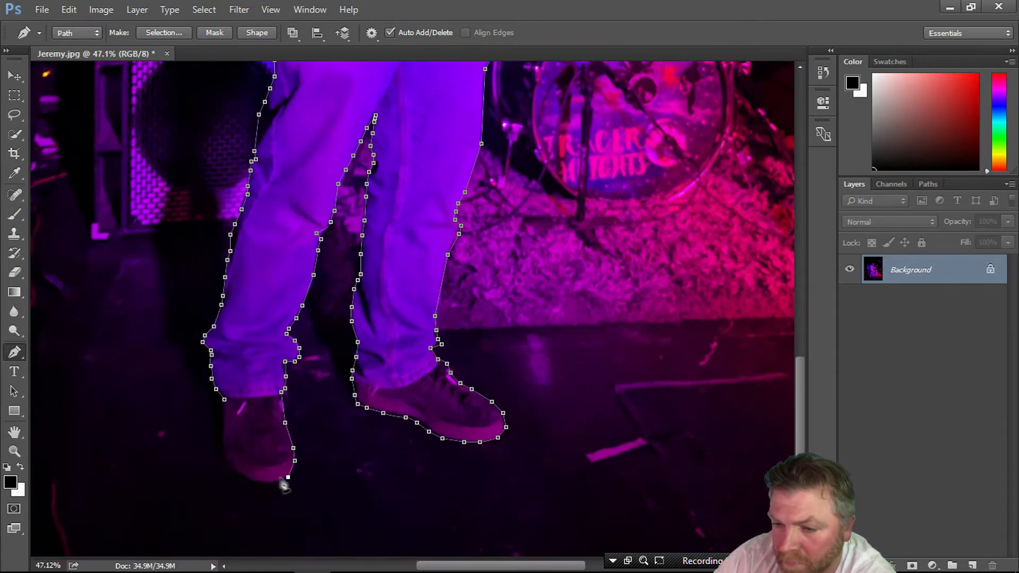
click(262, 483)
click(241, 477)
- Trace up the left shoe and leg's outer edge to close the path around the bassist
click(225, 464)
click(222, 448)
click(222, 433)
click(223, 414)
click(225, 400)
scroll(225, 400, up, 2)
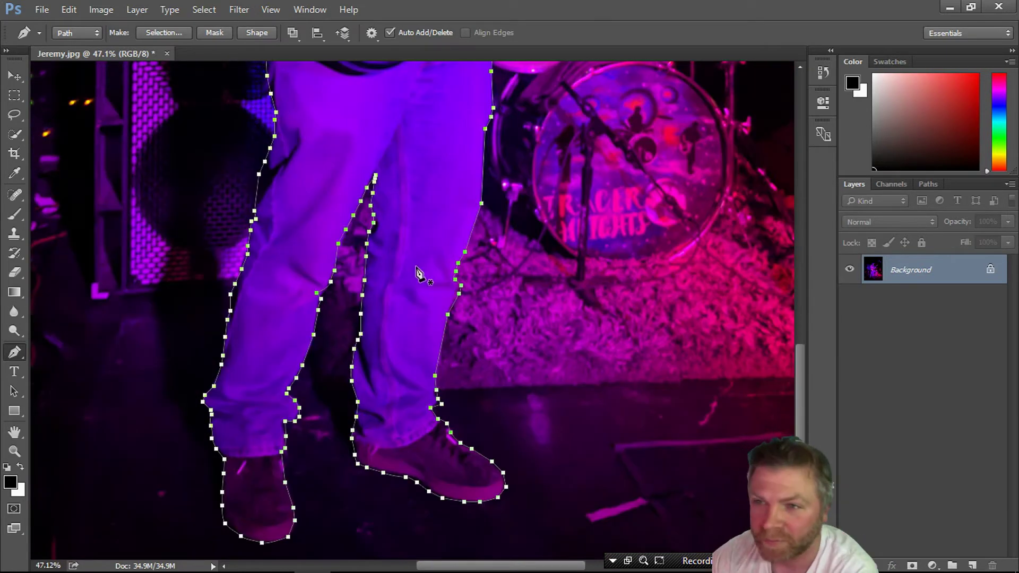
scroll(410, 266, up, 7)
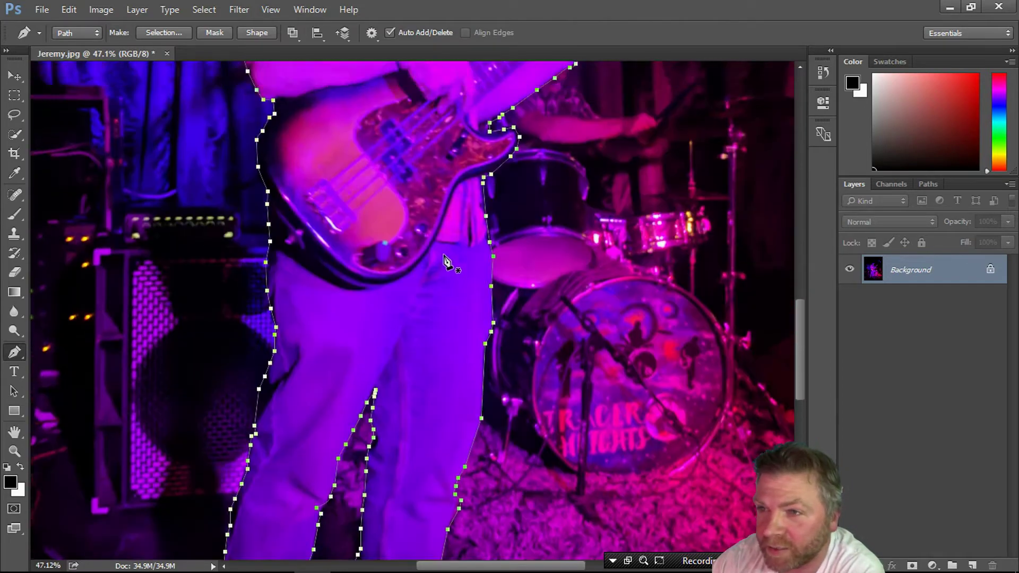
scroll(445, 260, up, 5)
scroll(466, 212, down, 3)
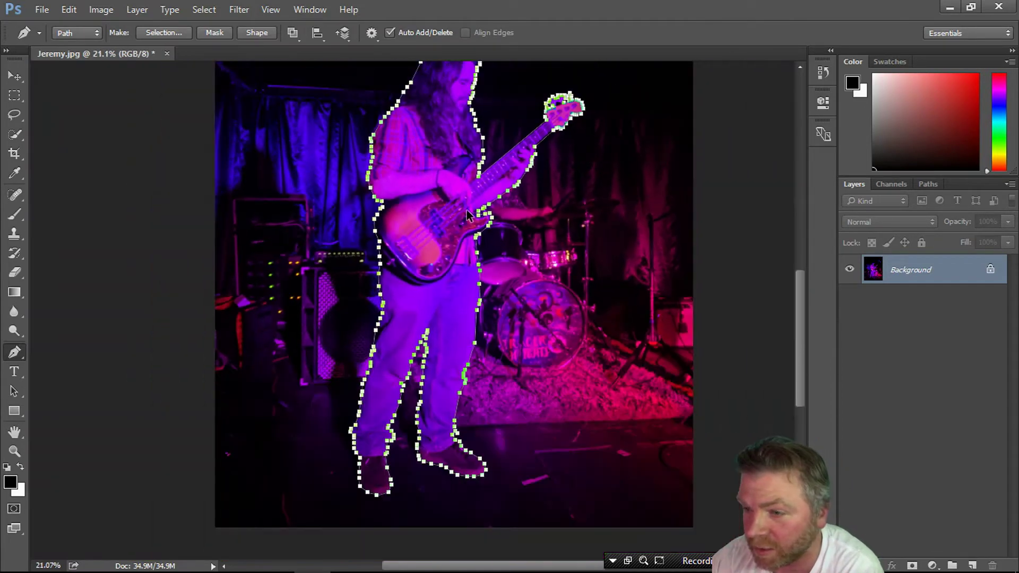
scroll(466, 209, up, 2)
- Turn the traced bassist path into a selection with no feather
right_click(481, 208)
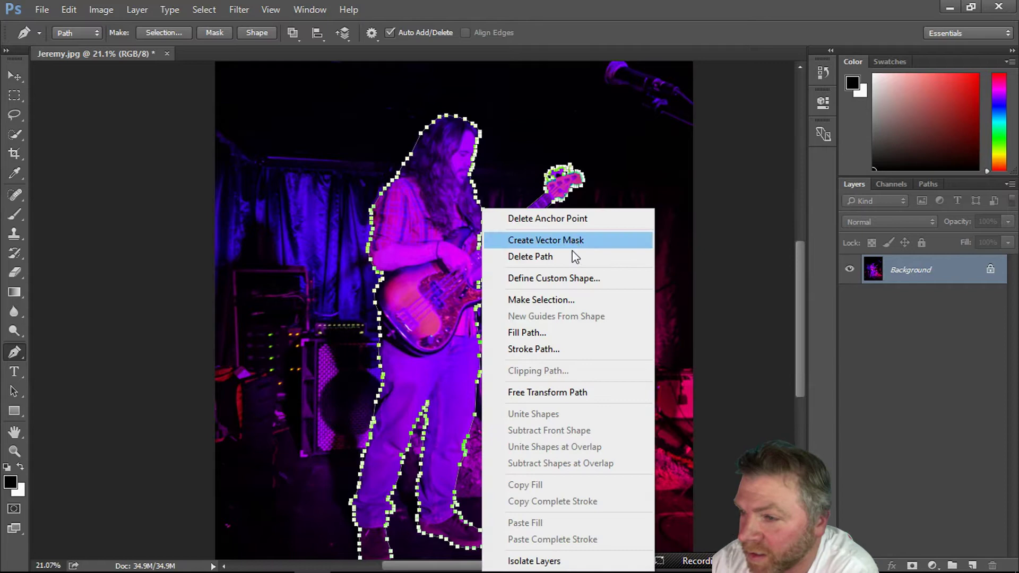
click(557, 302)
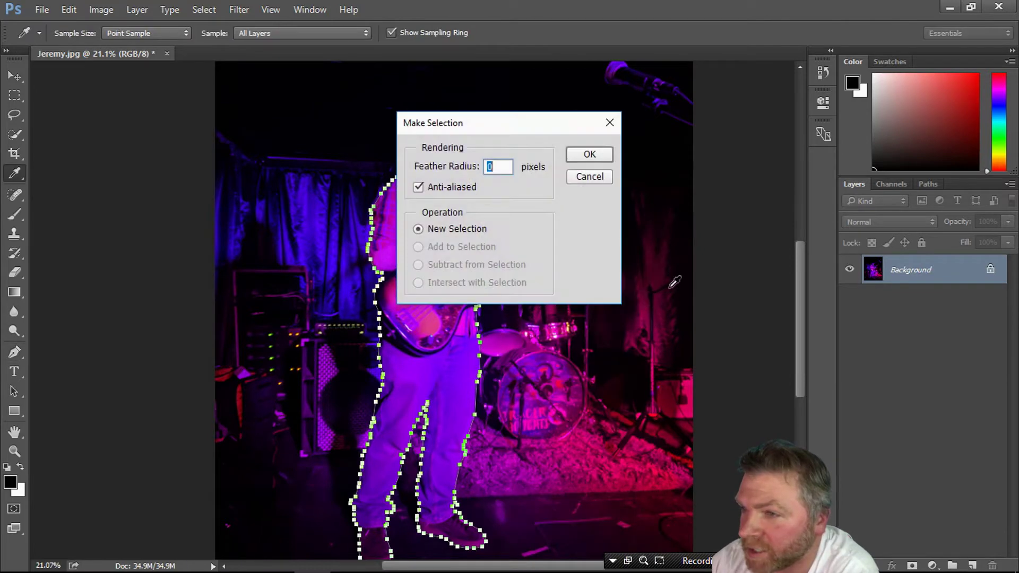
click(586, 155)
scroll(480, 321, down, 2)
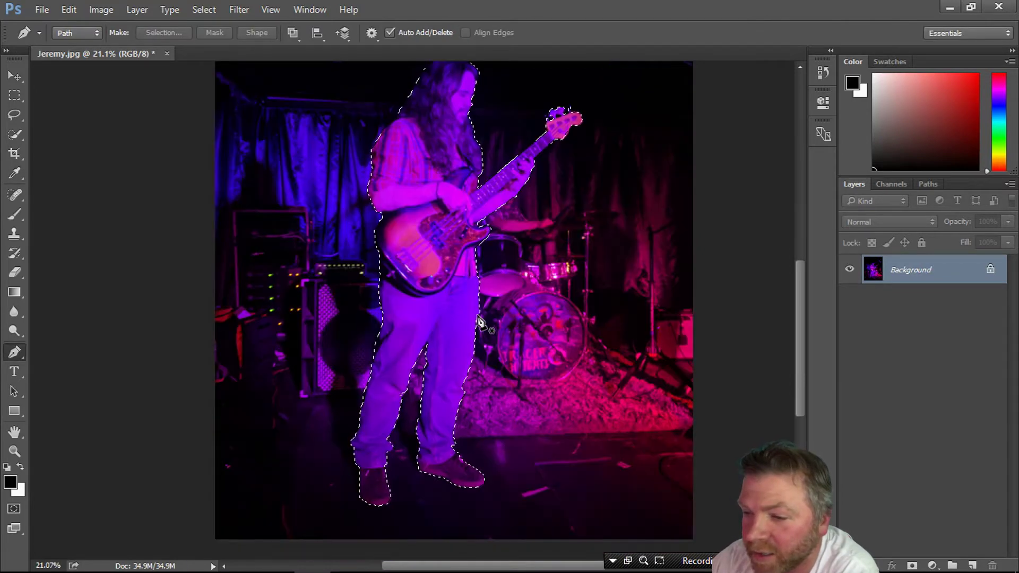
scroll(480, 321, up, 5)
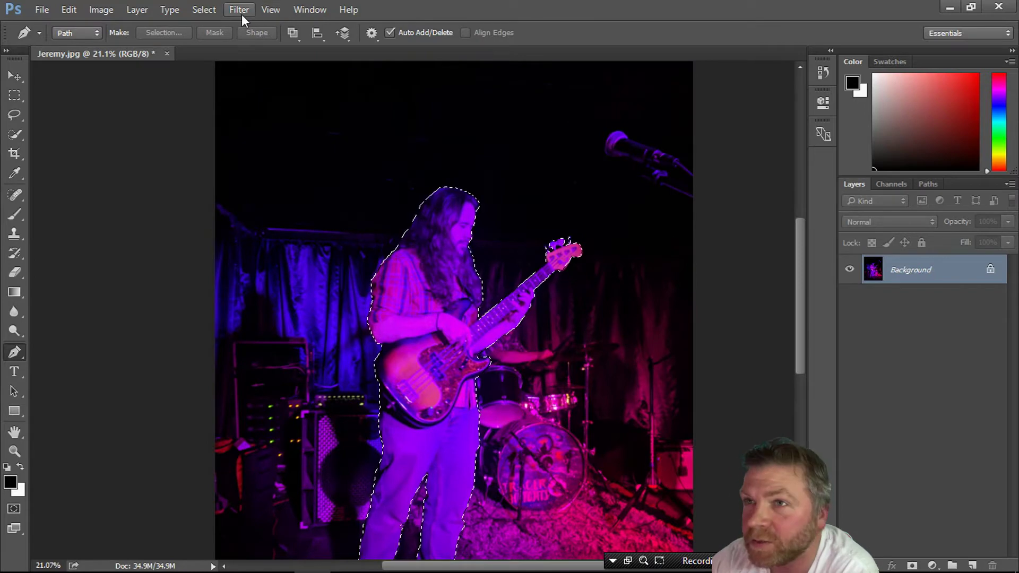
- In Refine Edge, set the output to a plain New Layer
click(204, 10)
click(243, 190)
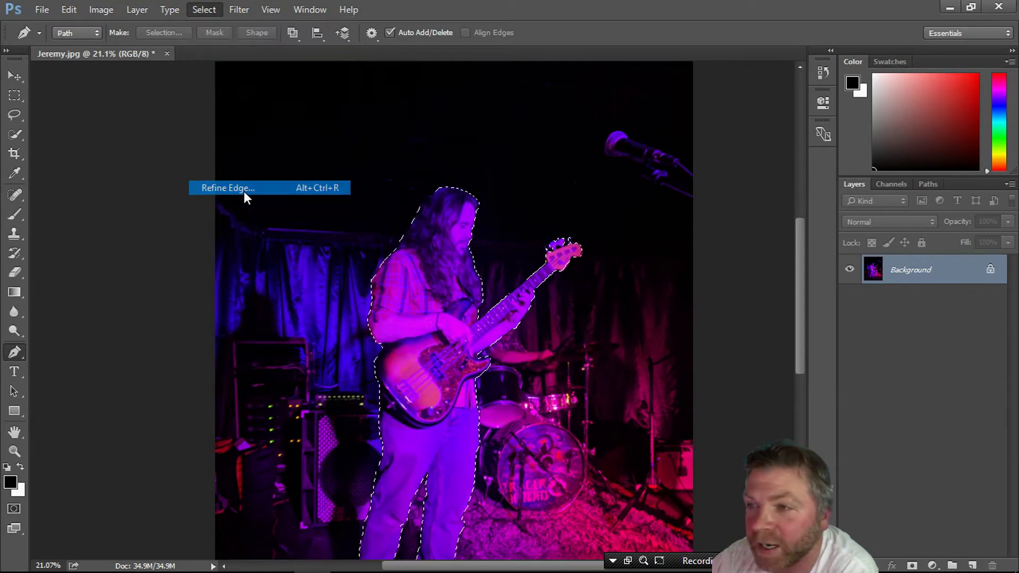
click(520, 374)
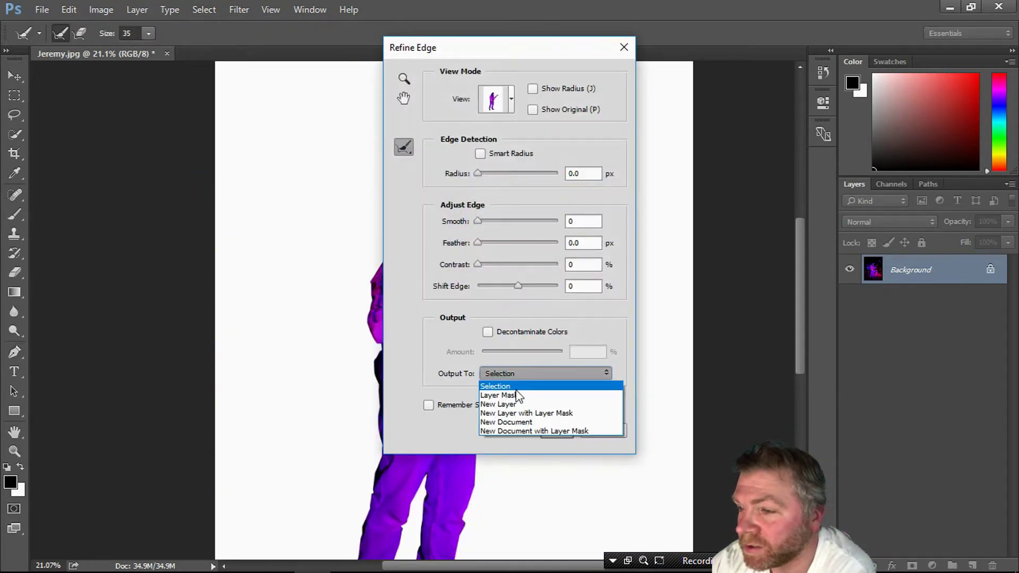
click(582, 412)
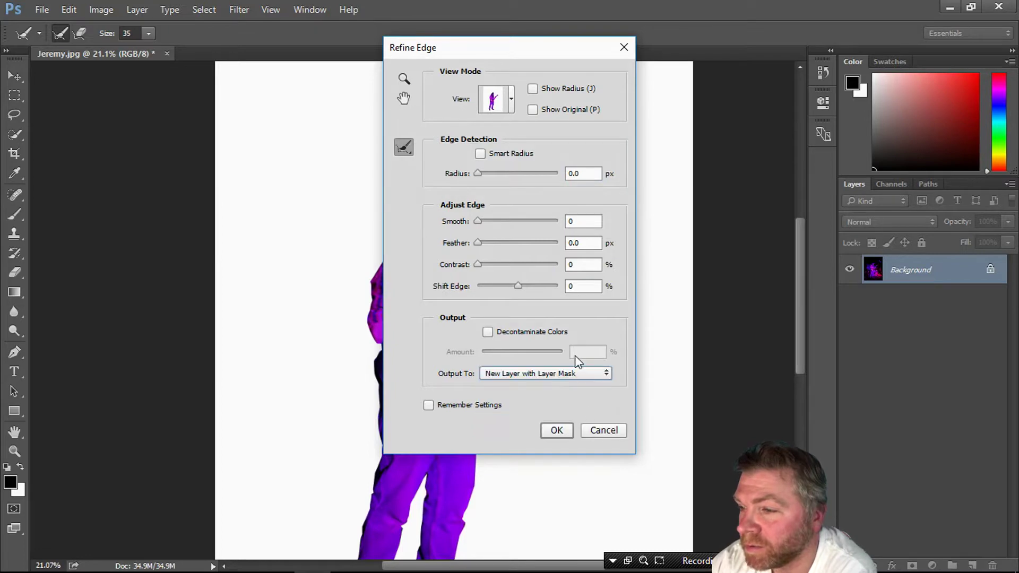
click(577, 374)
click(513, 404)
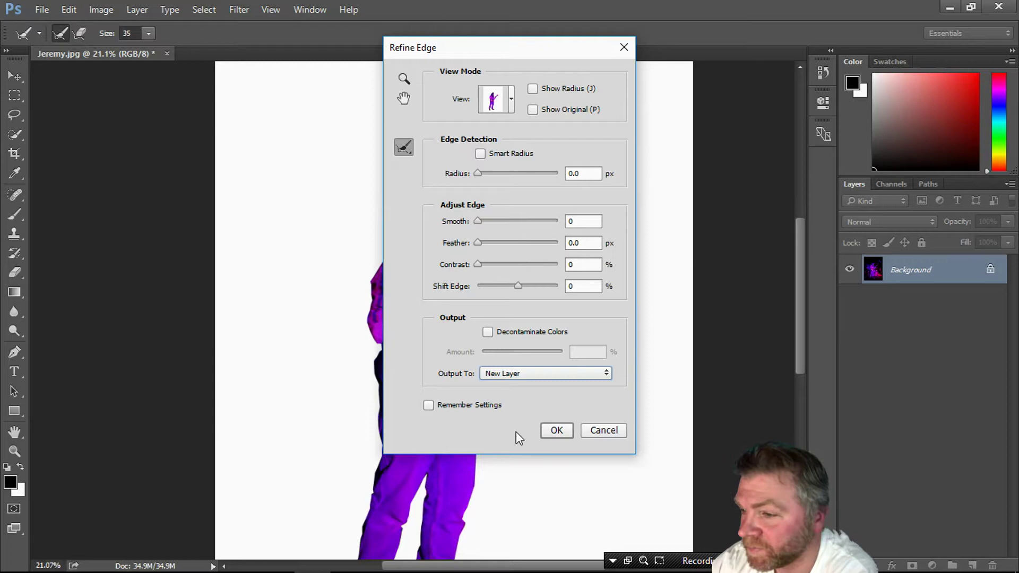
- Create the cutout layer and show the stage photo behind it
click(557, 435)
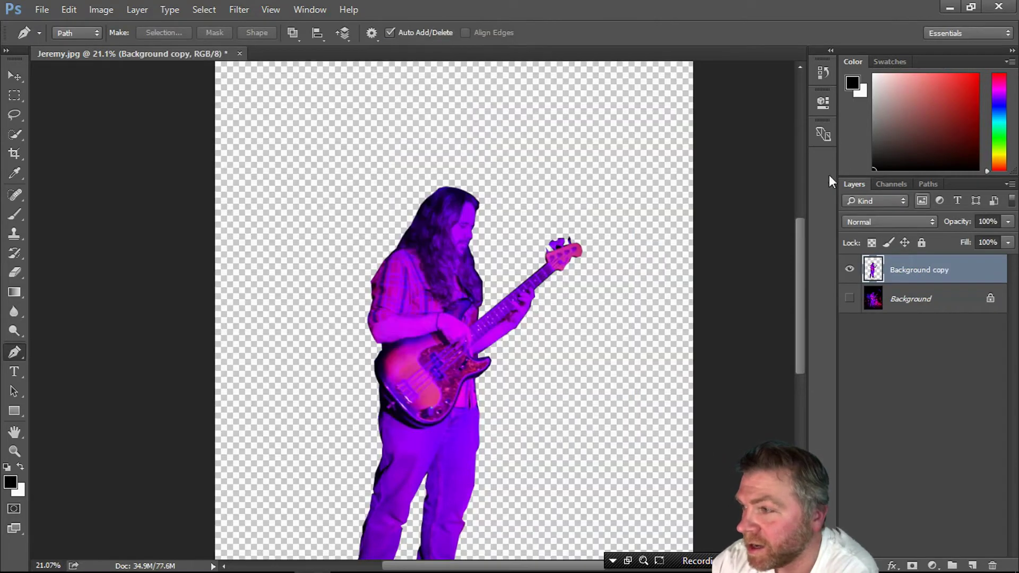
click(850, 299)
click(850, 299)
click(849, 299)
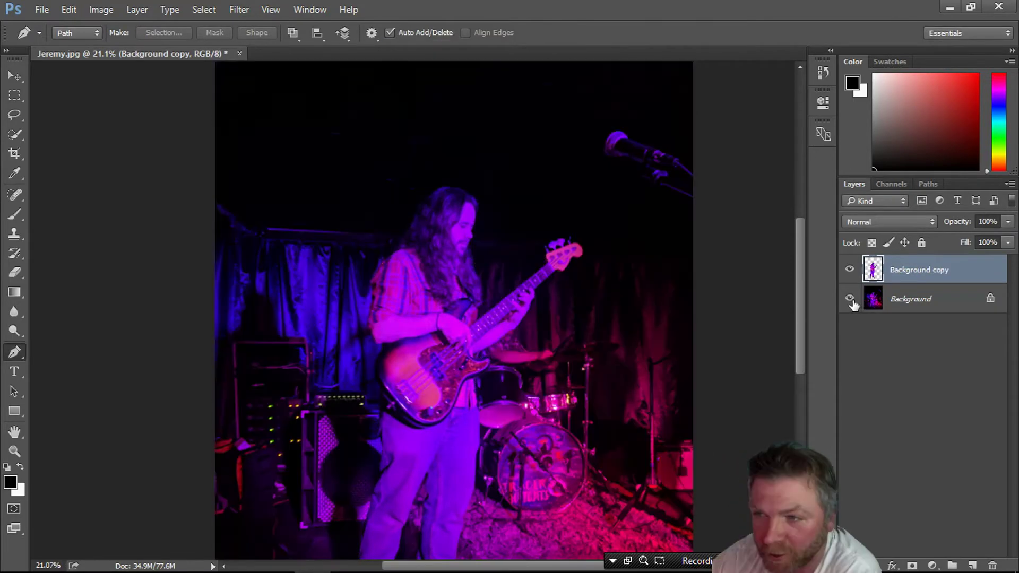
click(849, 299)
click(849, 299)
click(850, 298)
click(850, 299)
- Rename the cutout layer to 'jeremy' and the stage layer to 'background'
double_click(919, 269)
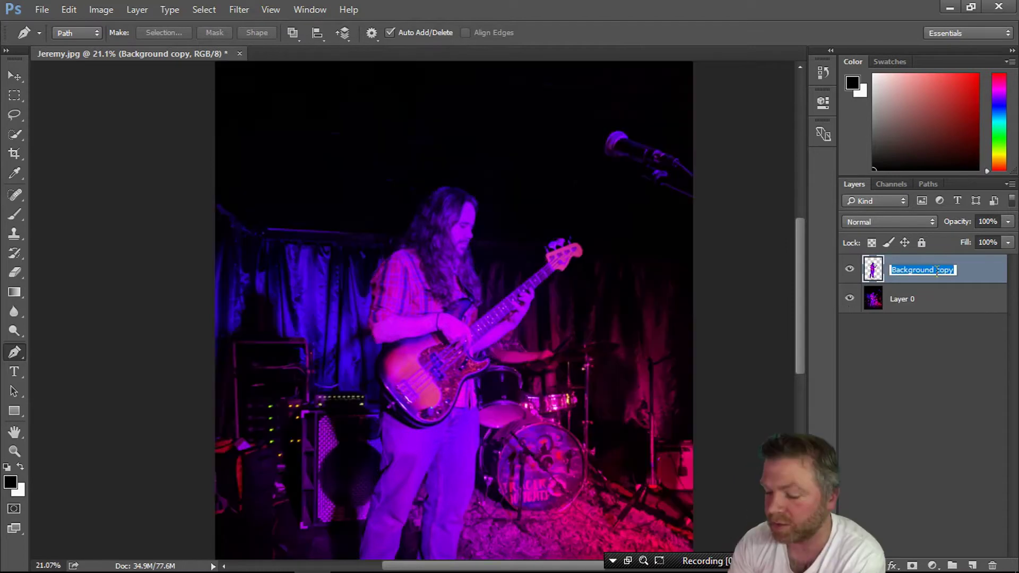
text(J)
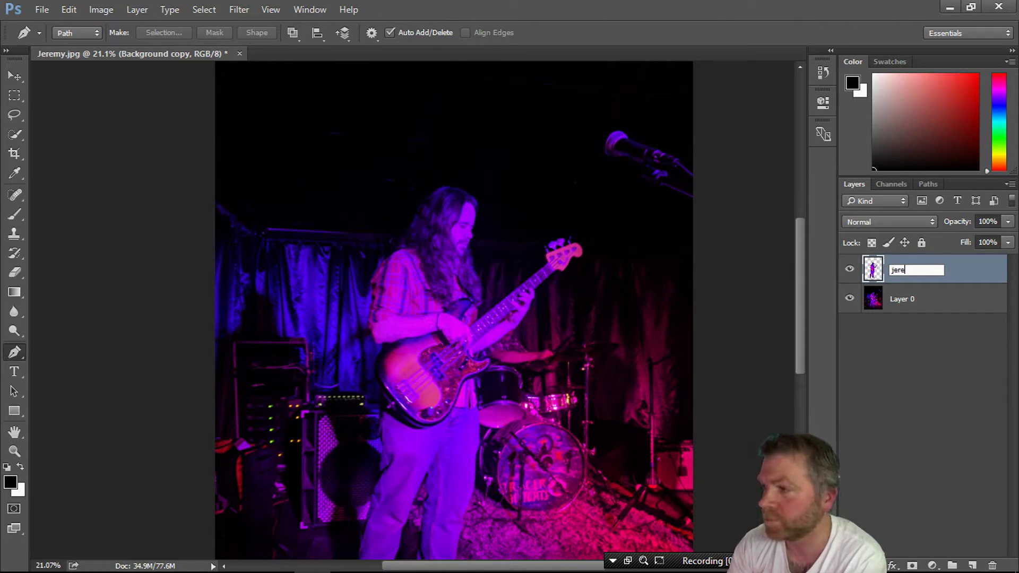
key(Tab)
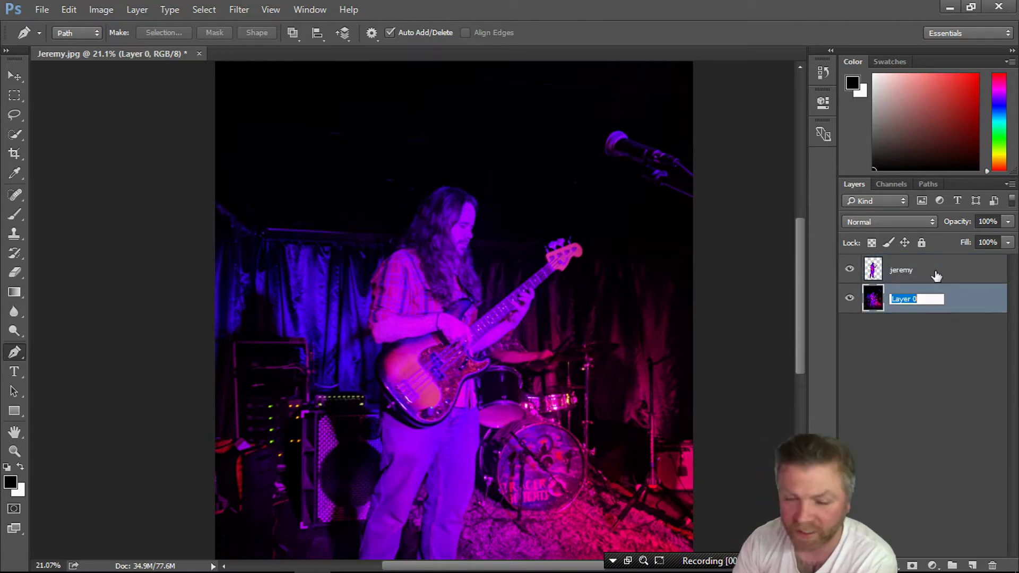
text(background)
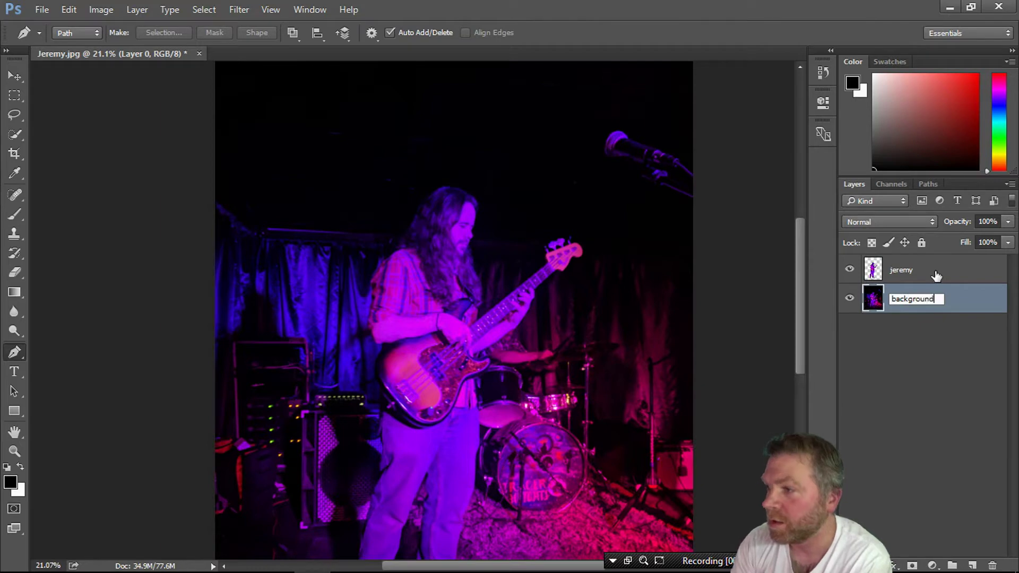
key(Return)
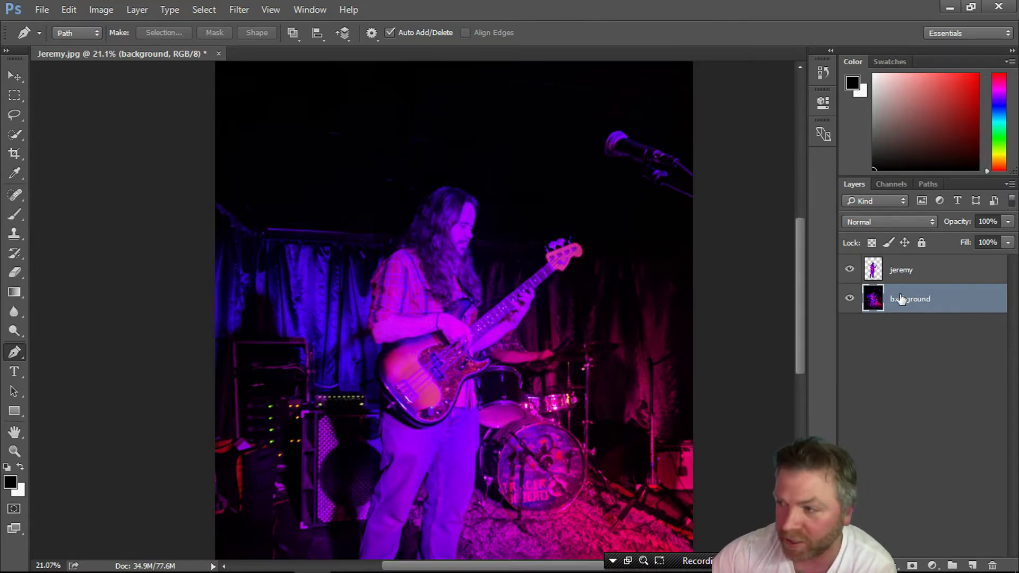
- Load the bassist's pixels as a selection and expand it by 10 pixels
ctrl+click(874, 270)
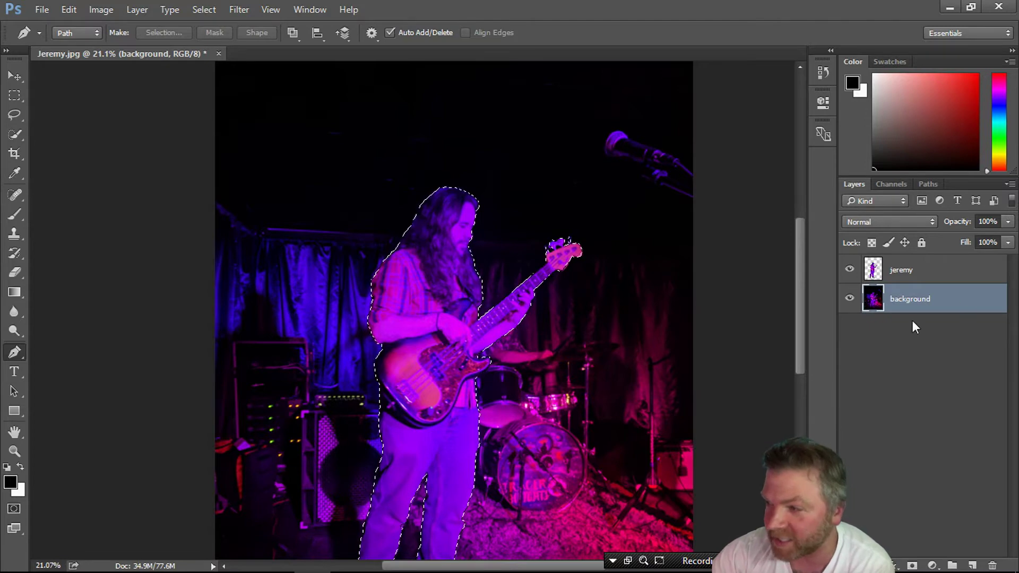
click(224, 15)
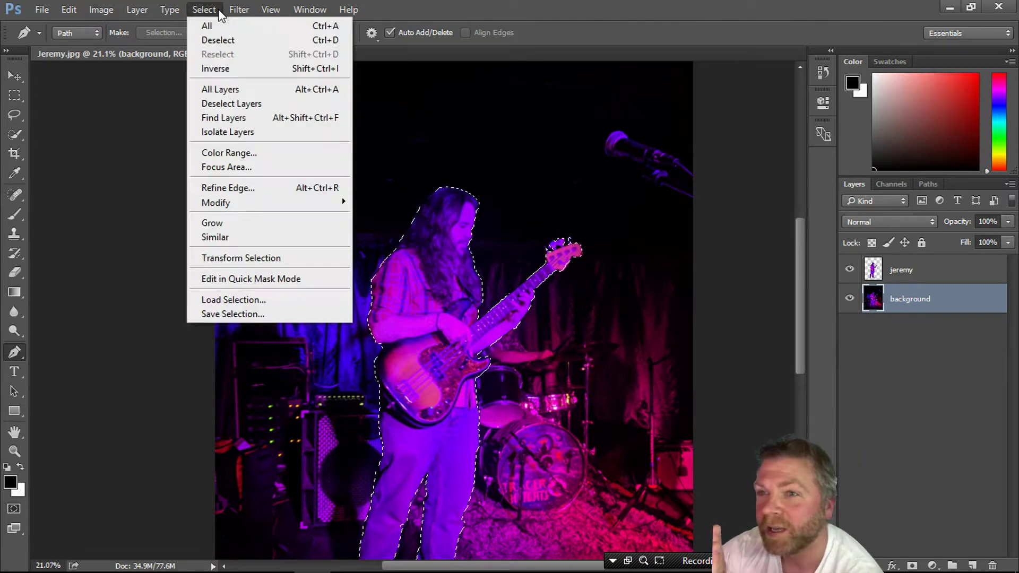
mouse_move(232, 202)
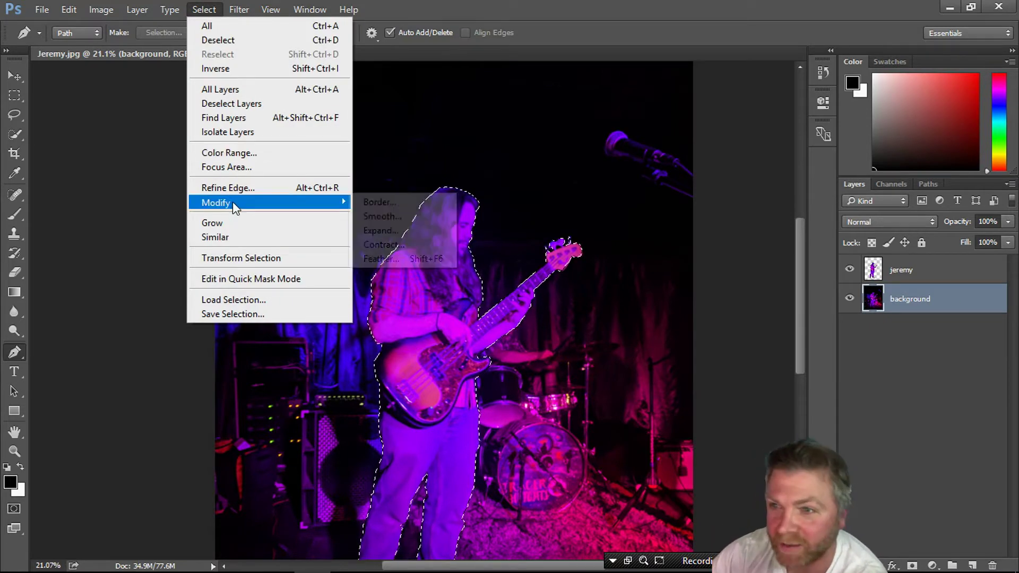
click(403, 229)
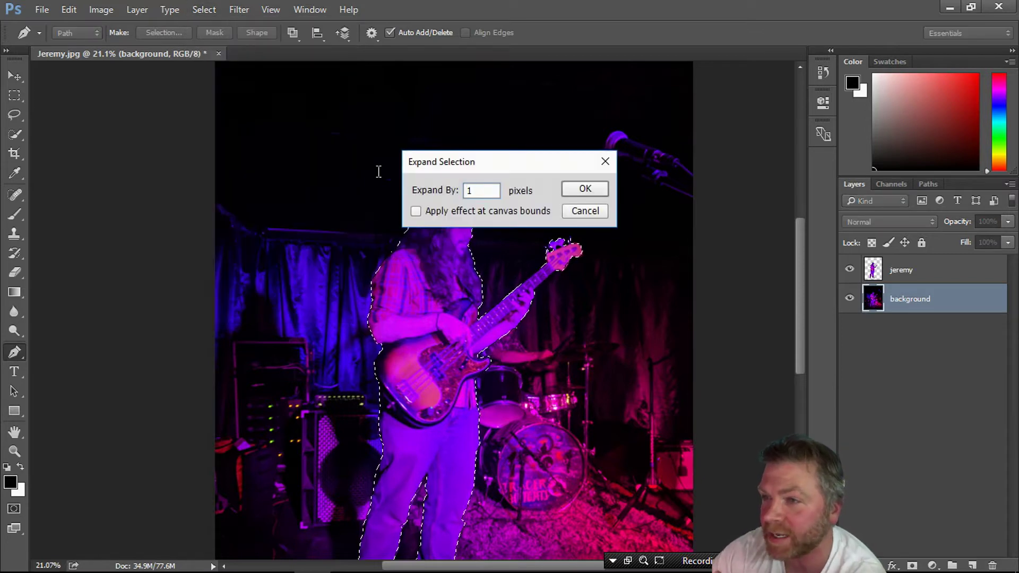
text(10)
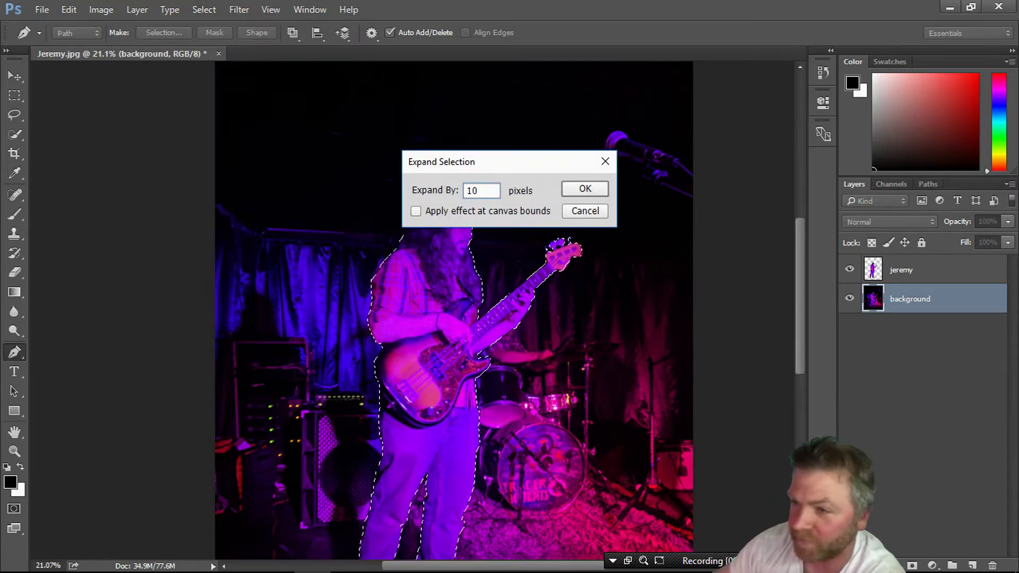
click(585, 189)
- Scroll around the canvas to inspect the expanded selection along his whole figure
scroll(534, 317, up, 3)
scroll(534, 317, up, 3)
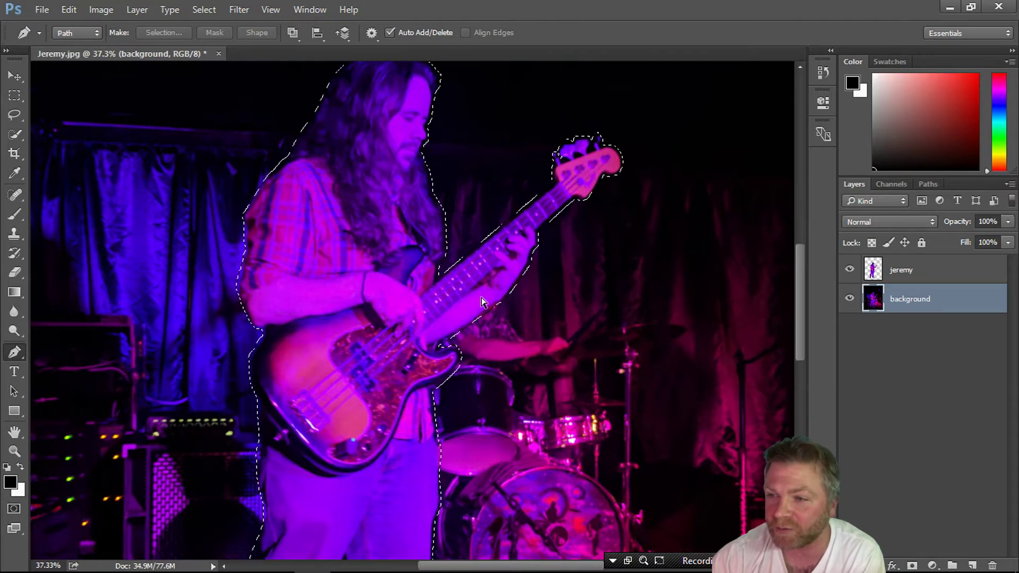
scroll(265, 473, down, 10)
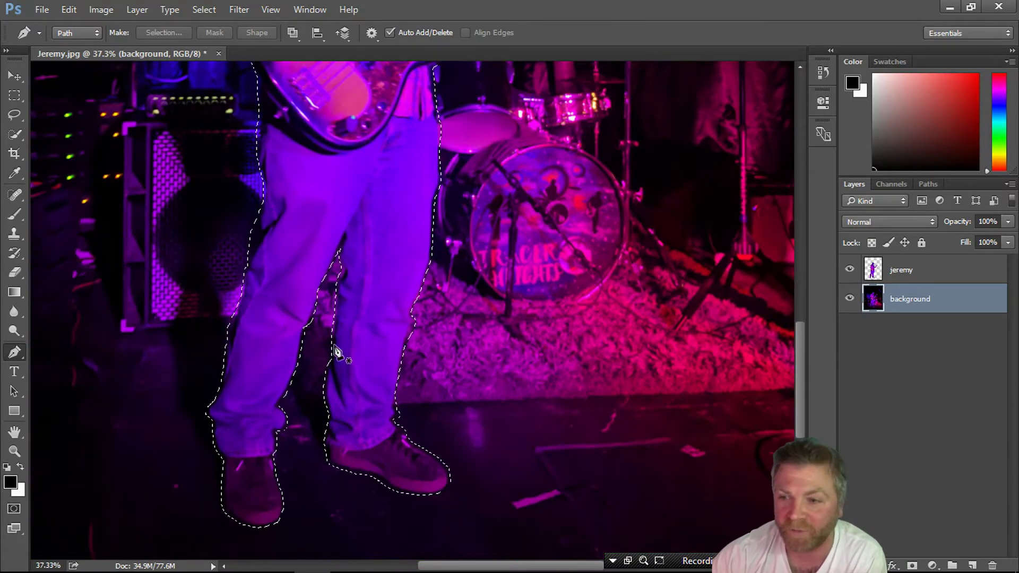
scroll(463, 269, up, 12)
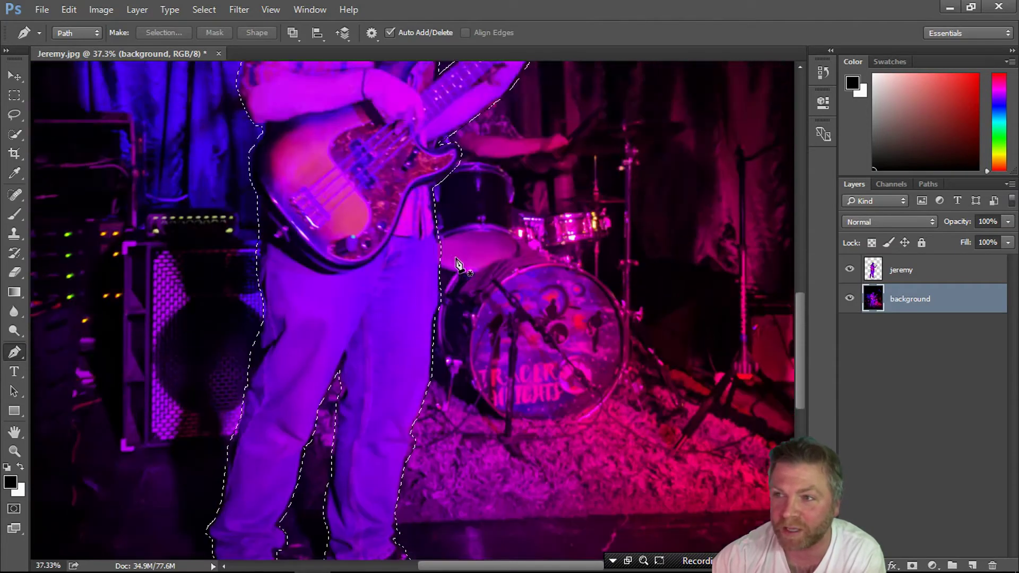
scroll(424, 286, down, 5)
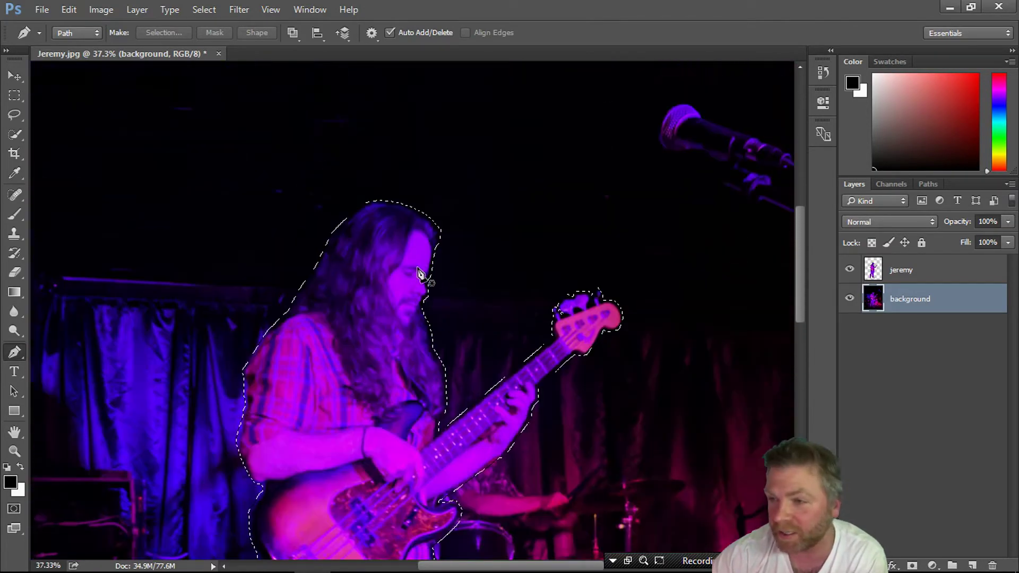
scroll(433, 274, down, 1)
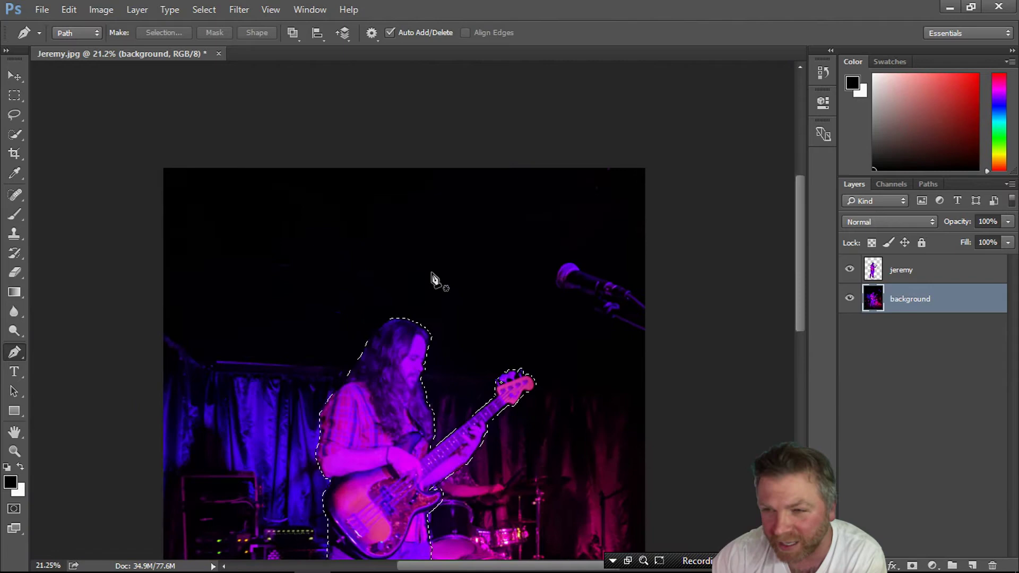
scroll(478, 319, down, 4)
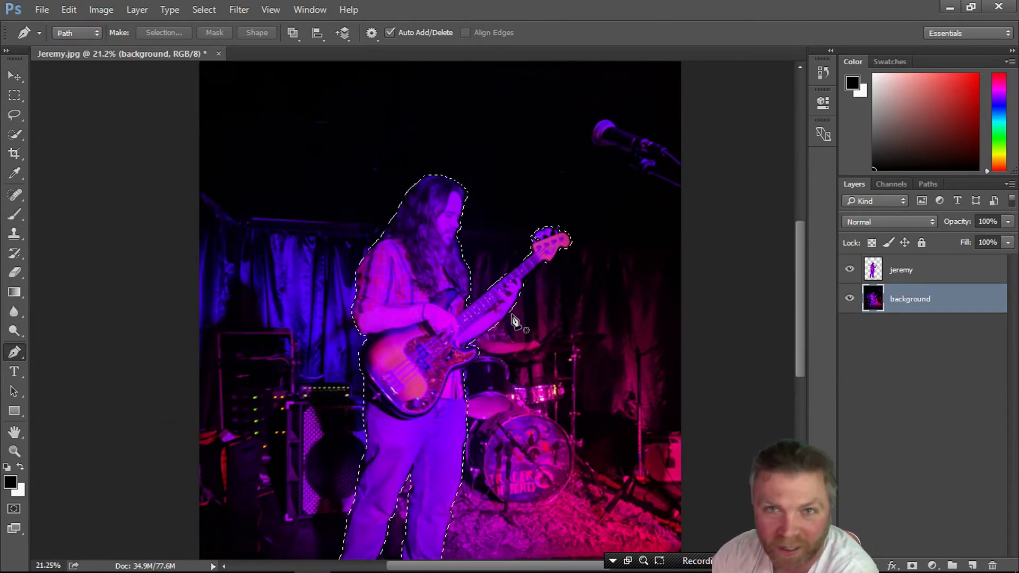
scroll(371, 255, up, 5)
scroll(368, 278, down, 2)
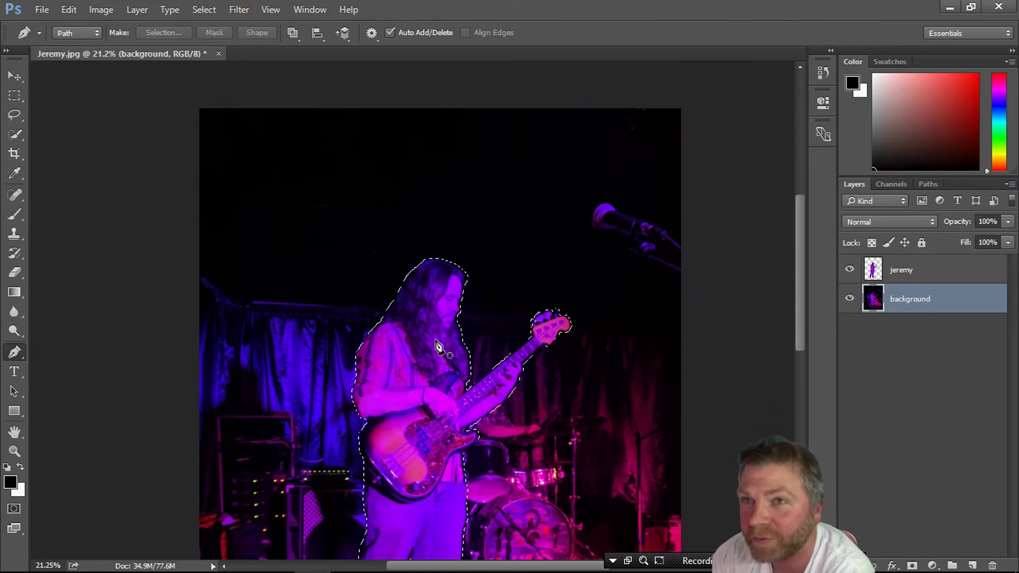
scroll(265, 159, up, 3)
- Content-Aware Fill the selection on the background with Color Adaptation and Normal blending
click(69, 10)
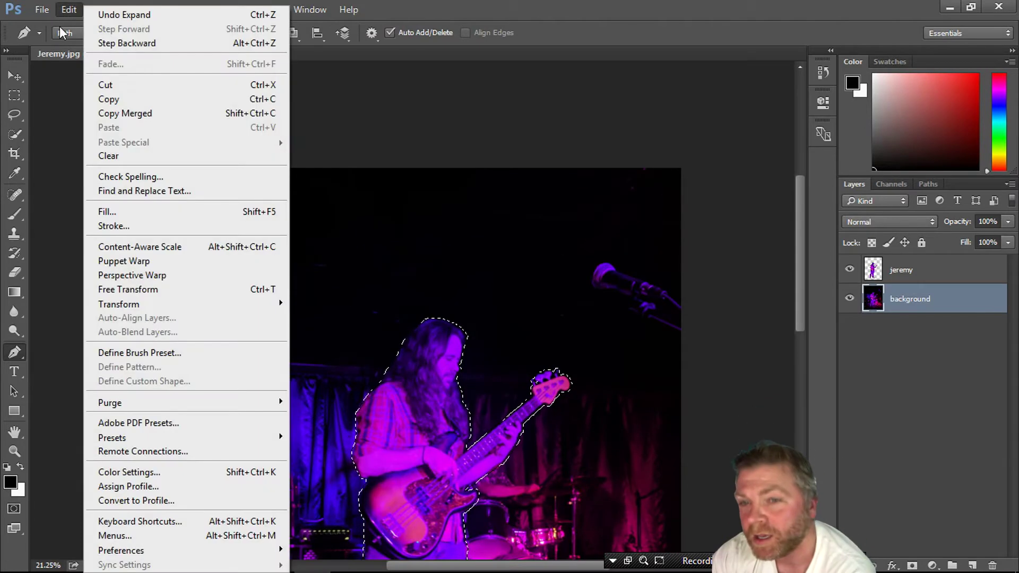
click(118, 207)
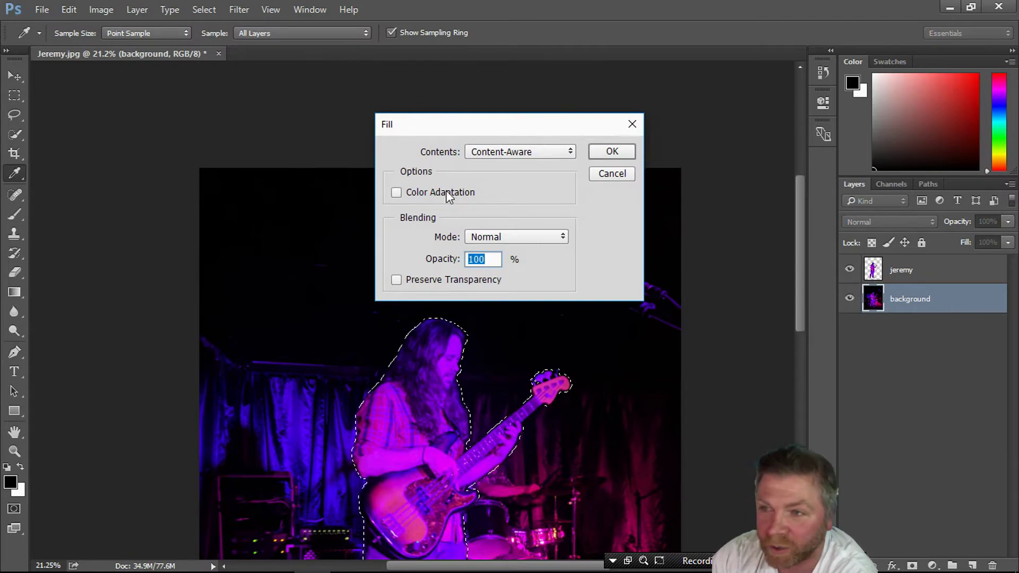
click(399, 193)
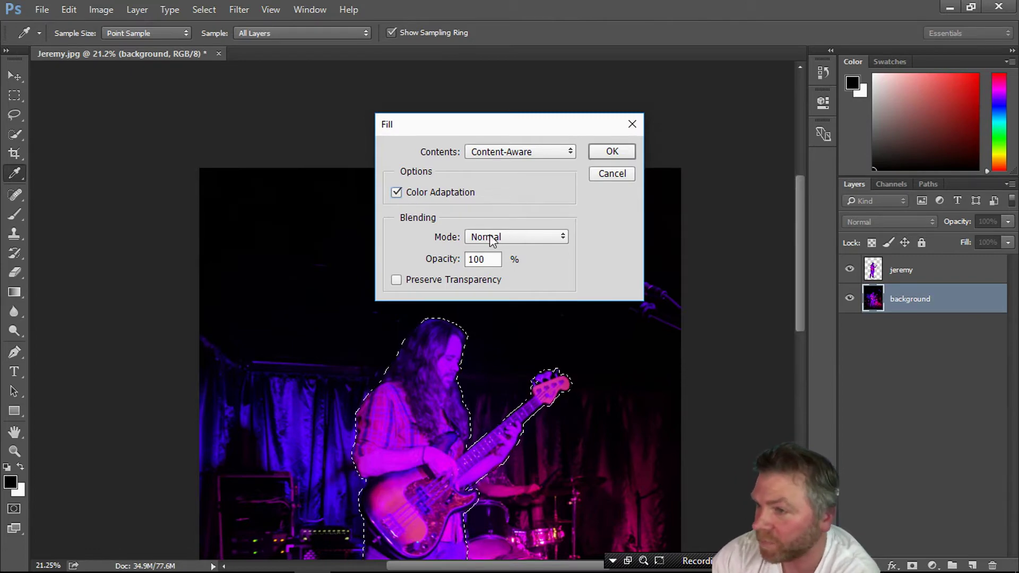
click(566, 236)
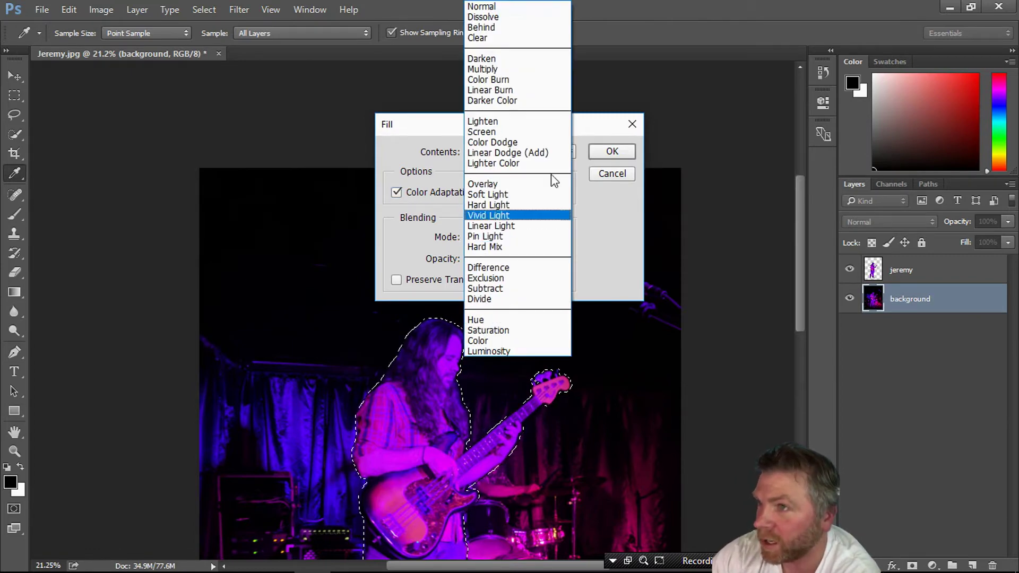
click(489, 6)
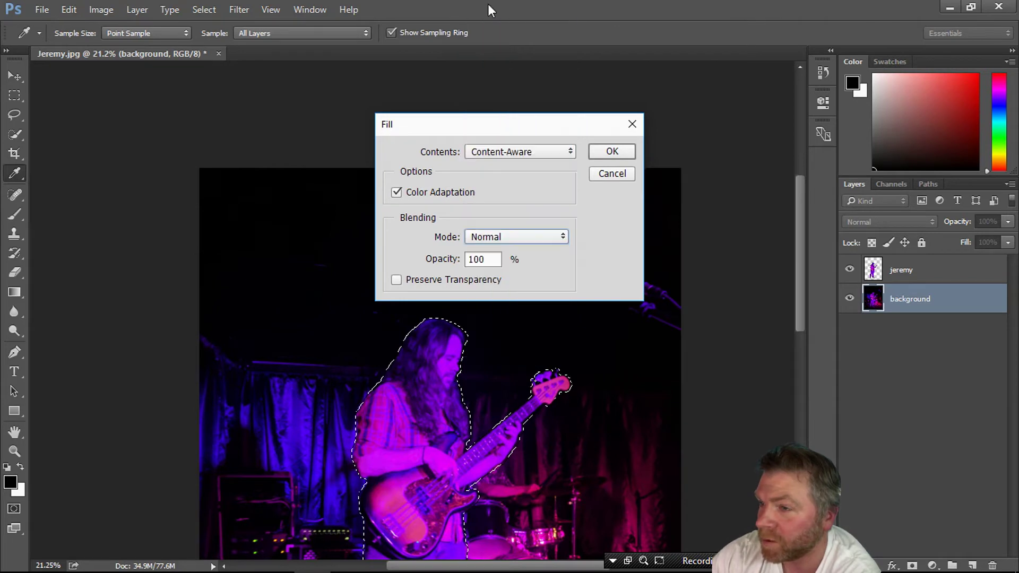
click(612, 151)
- Deselect, compare the filled background by toggling the jeremy layer, then open the Timeline panel
key(p)
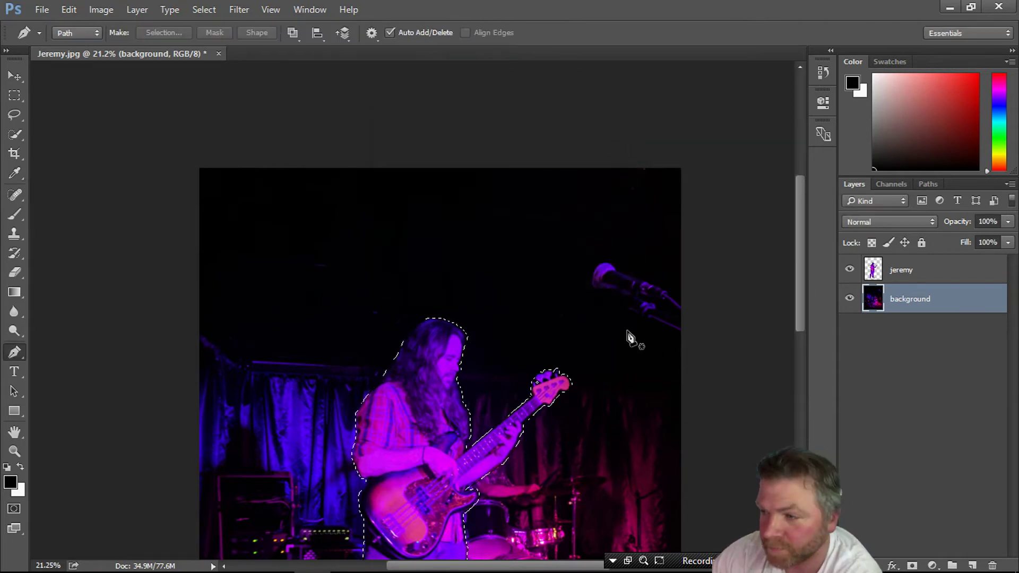
scroll(728, 353, down, 3)
scroll(748, 346, down, 3)
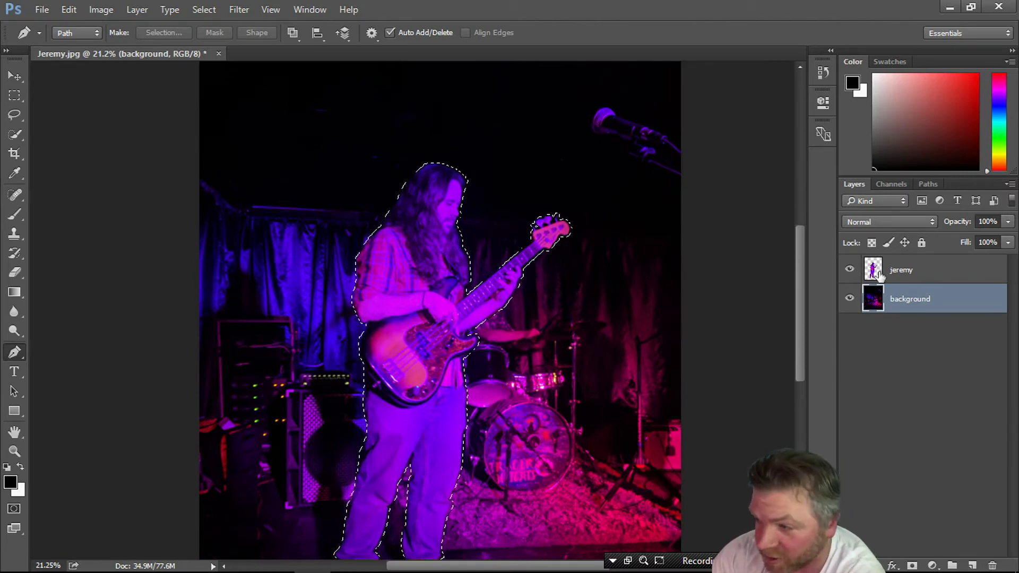
click(849, 271)
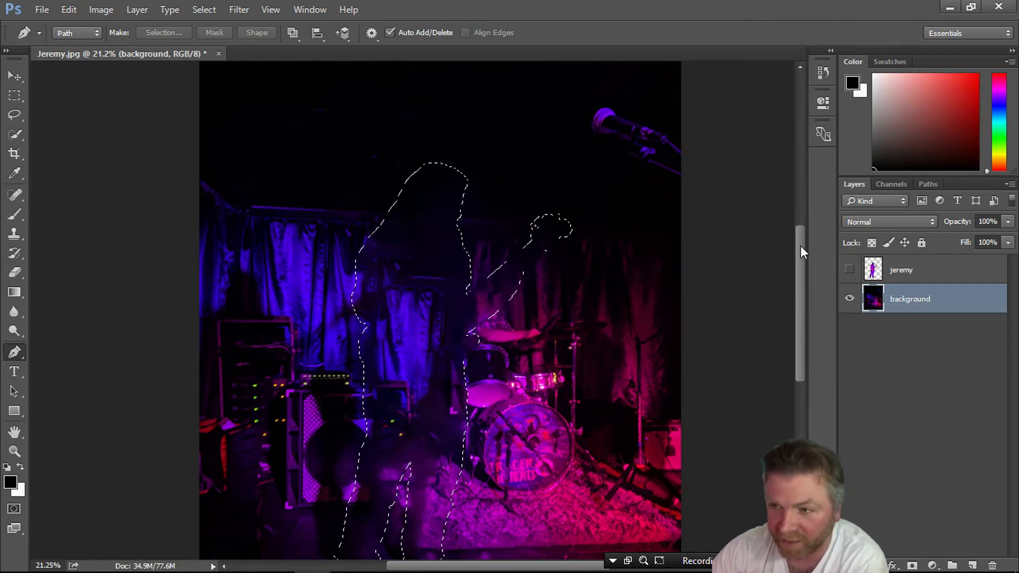
key(ctrl+d)
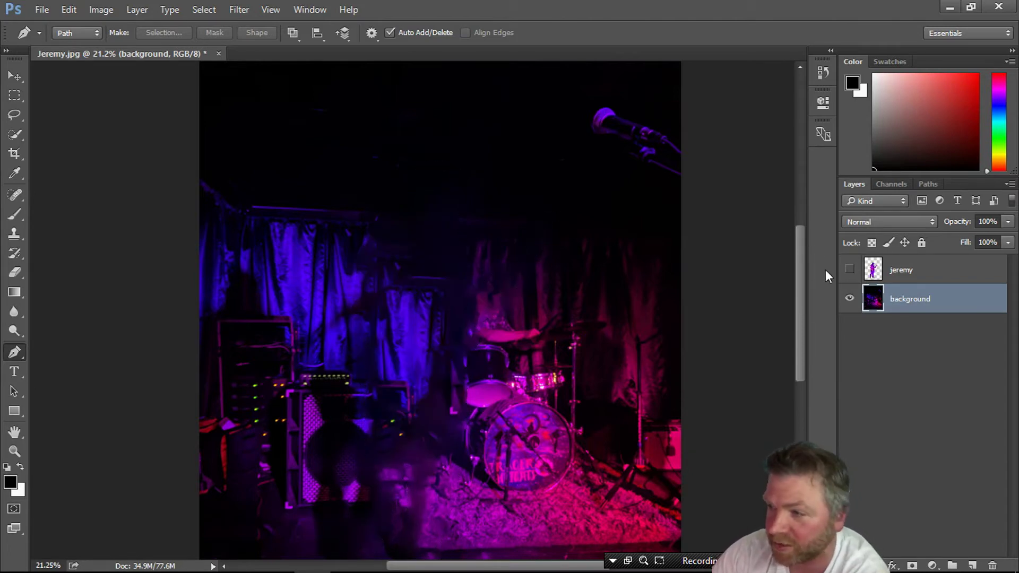
click(850, 272)
click(851, 272)
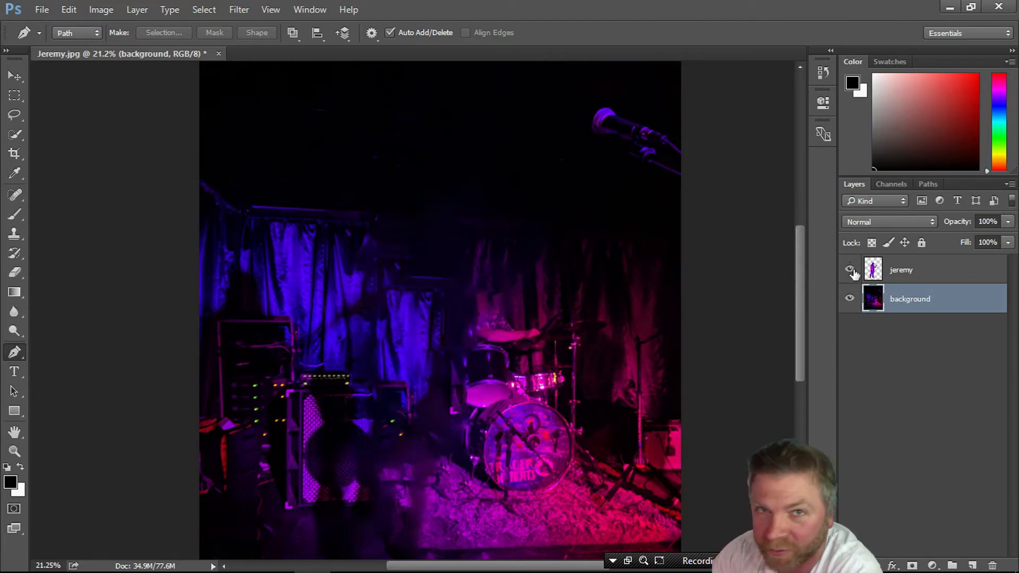
click(851, 270)
click(850, 271)
scroll(834, 278, down, 2)
click(850, 270)
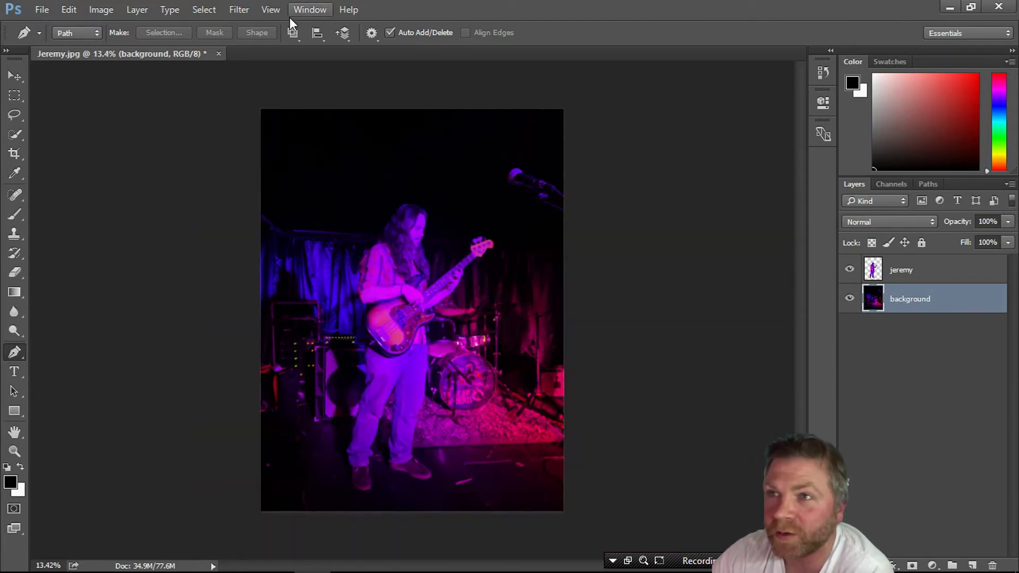
click(310, 10)
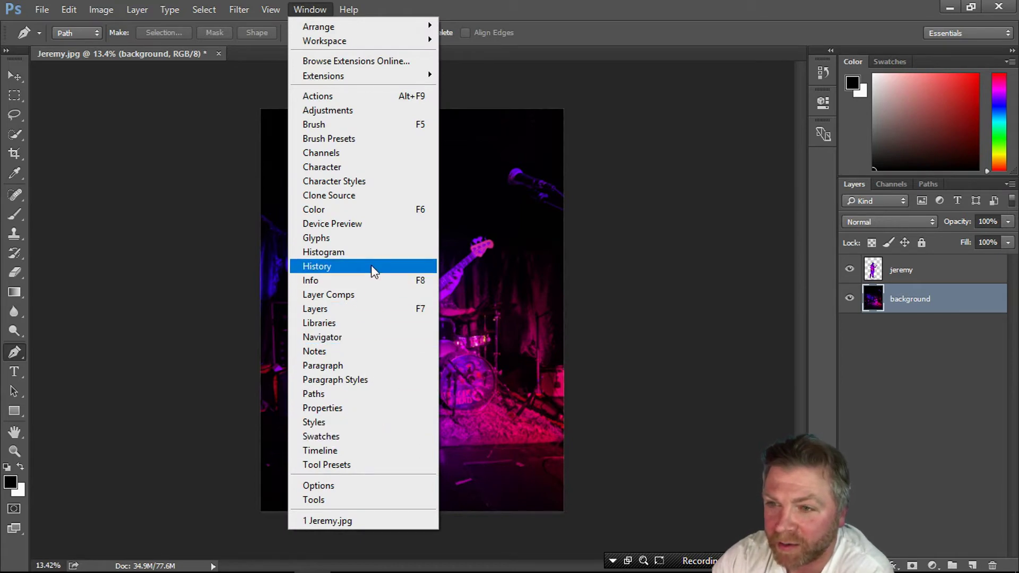
click(339, 450)
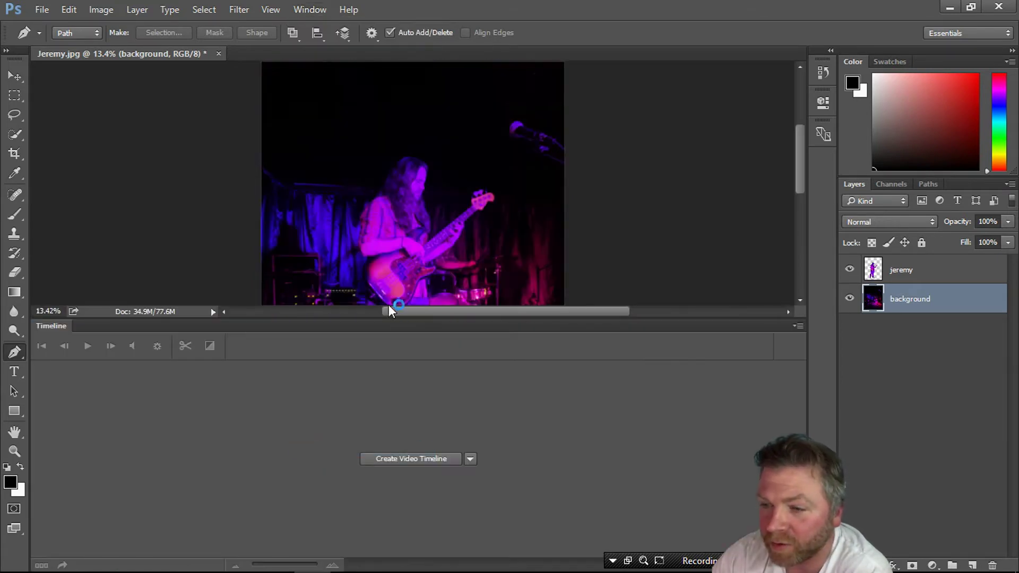
- Create a video timeline and convert the jeremy and background layers to smart objects
click(424, 460)
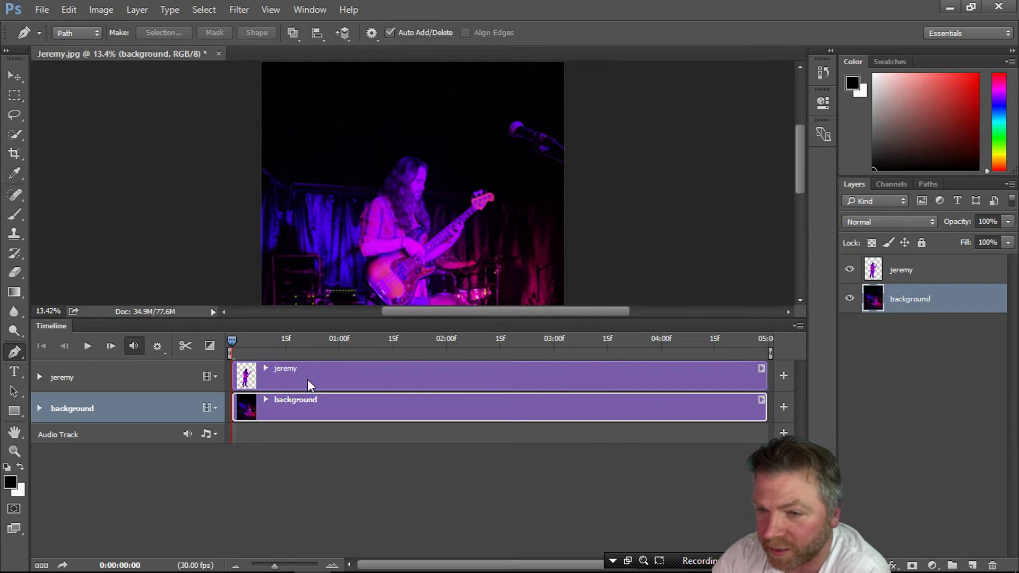
drag(419, 344, 251, 342)
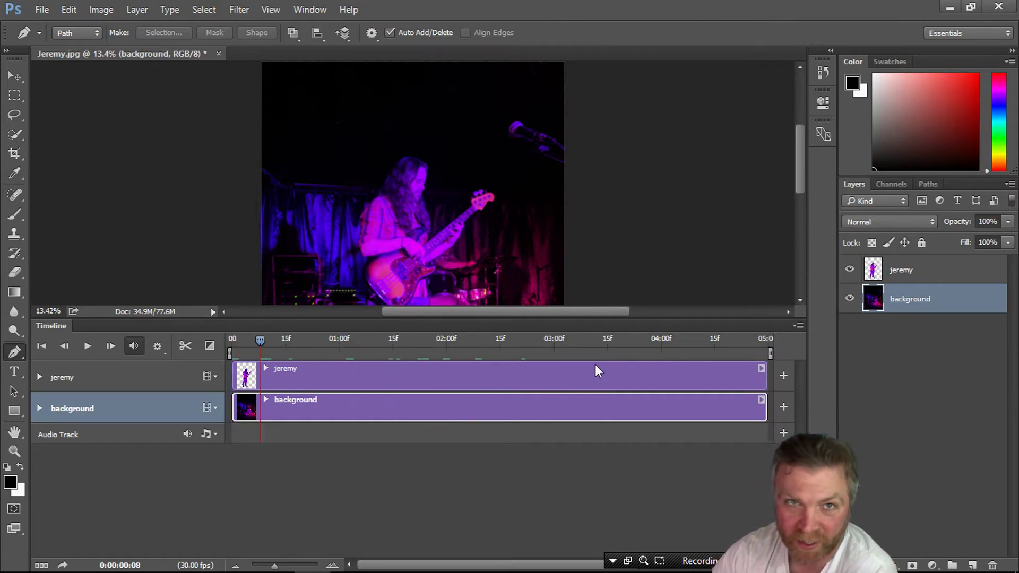
right_click(907, 271)
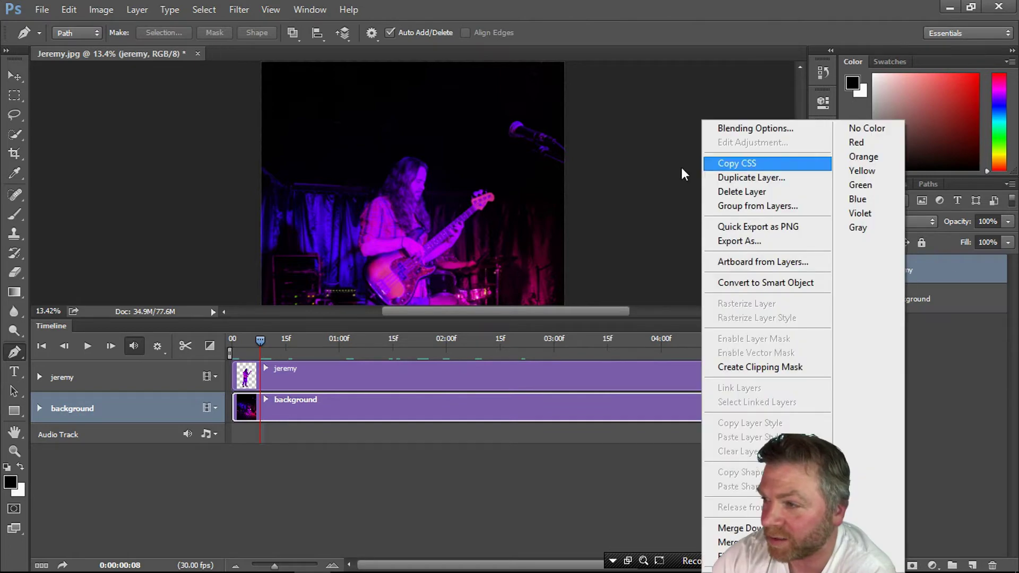
click(778, 289)
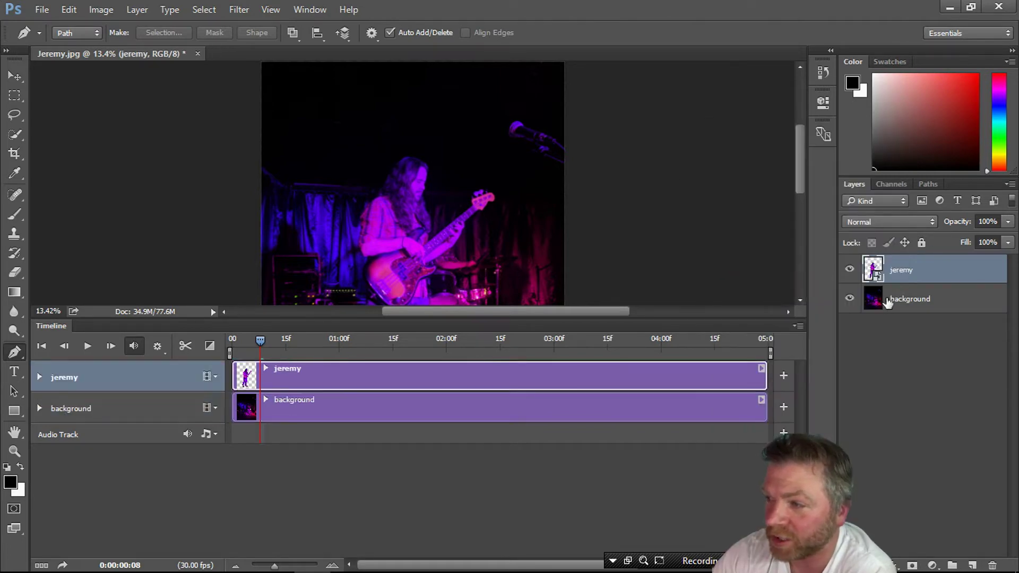
right_click(924, 306)
click(836, 283)
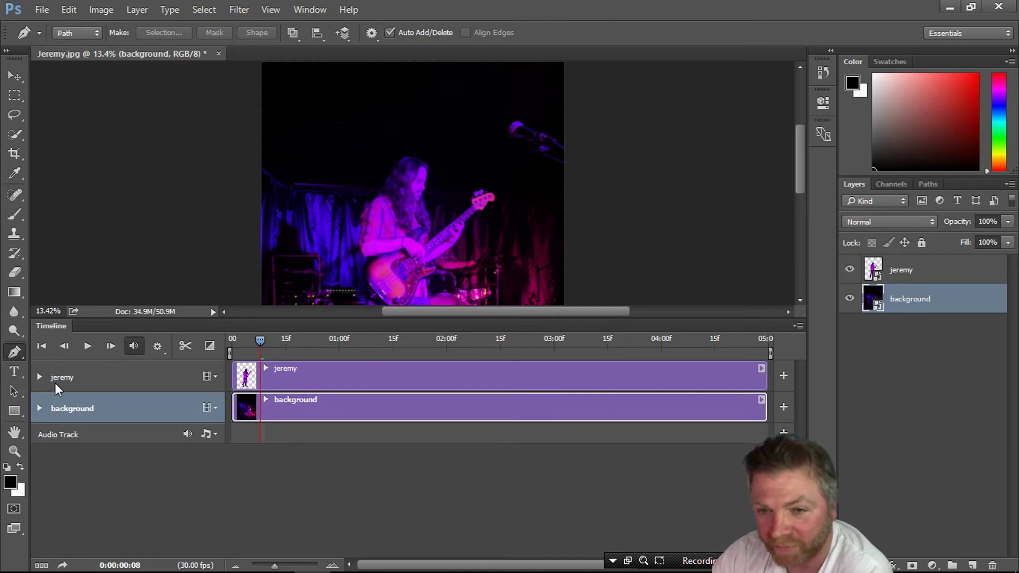
- Expand the jeremy track's animatable properties and return the playhead to the start
click(40, 376)
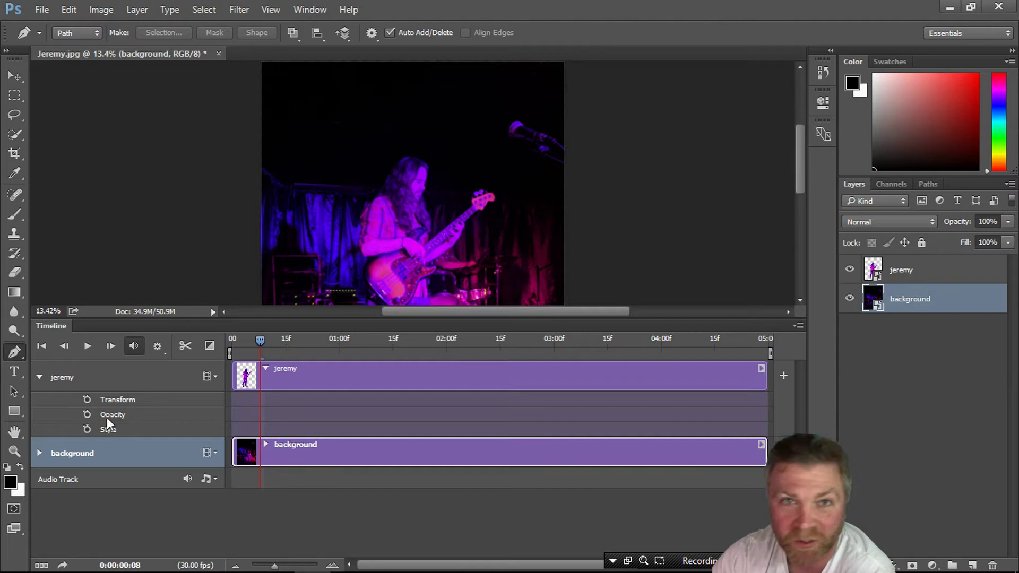
key(space)
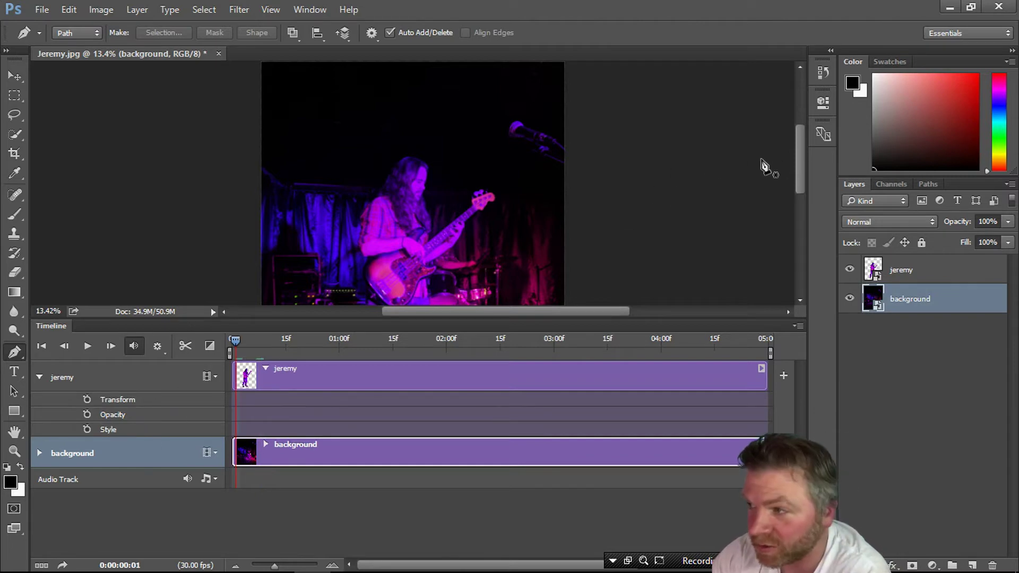
scroll(611, 234, down, 2)
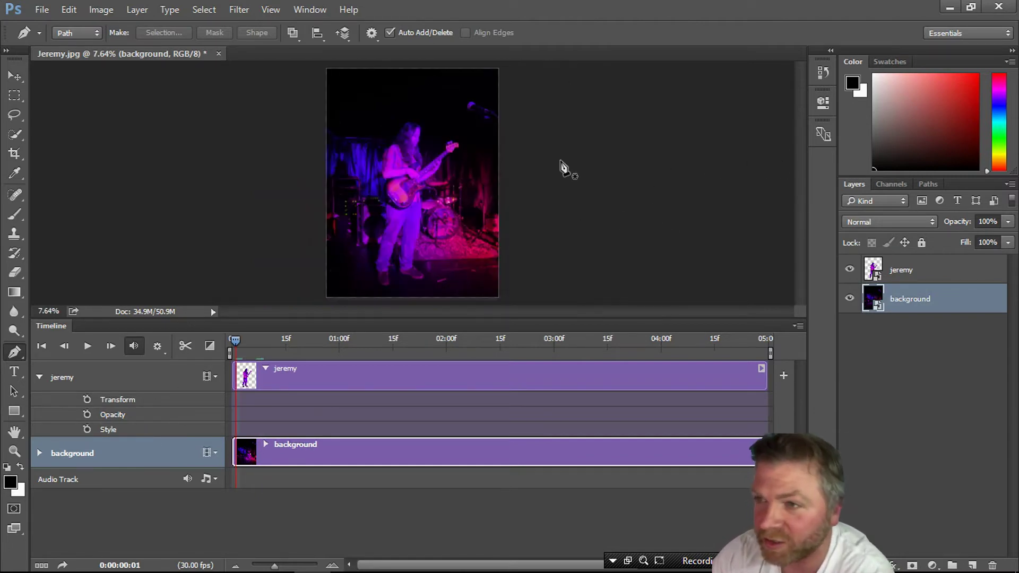
- Keyframe jeremy's transform at 0 s, scale him to about 147% at 5 s, and preview
click(87, 400)
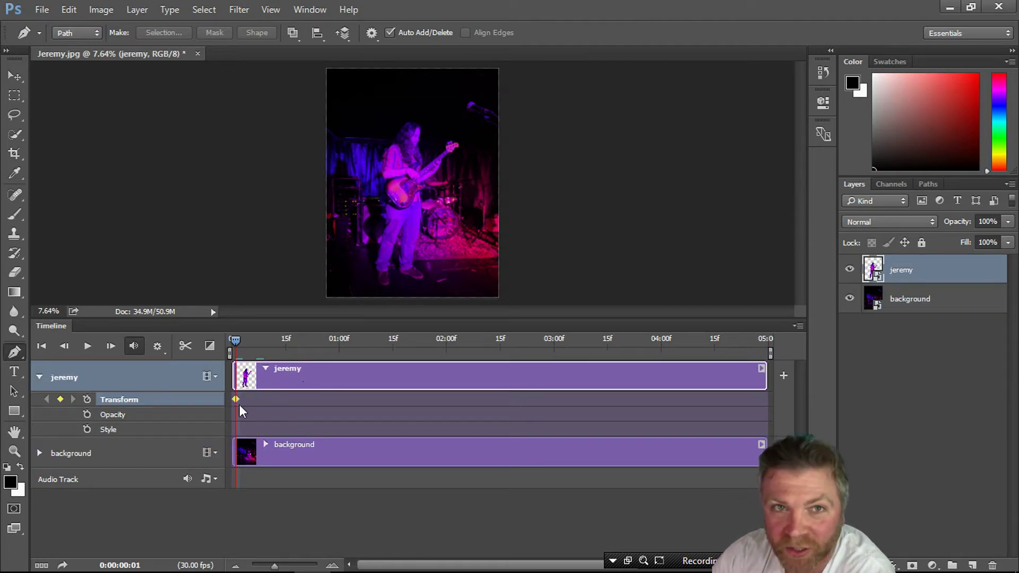
drag(235, 340, 705, 328)
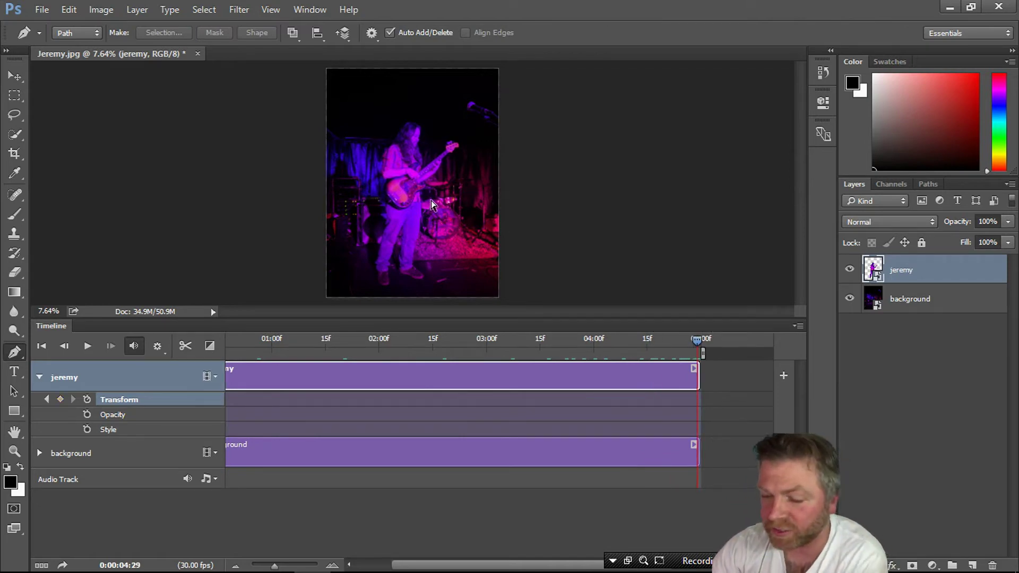
key(ctrl+t)
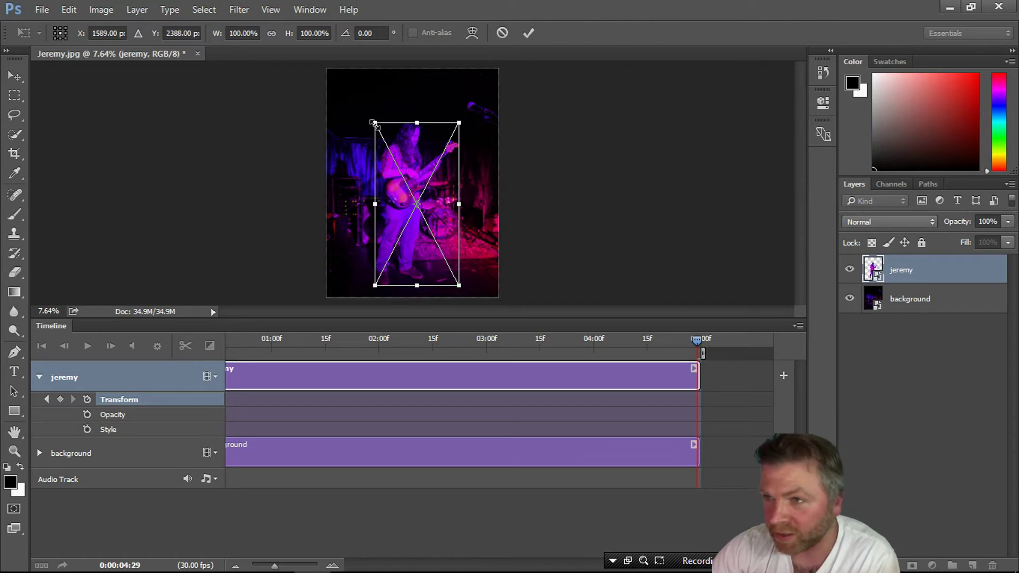
drag(378, 122, 292, 66)
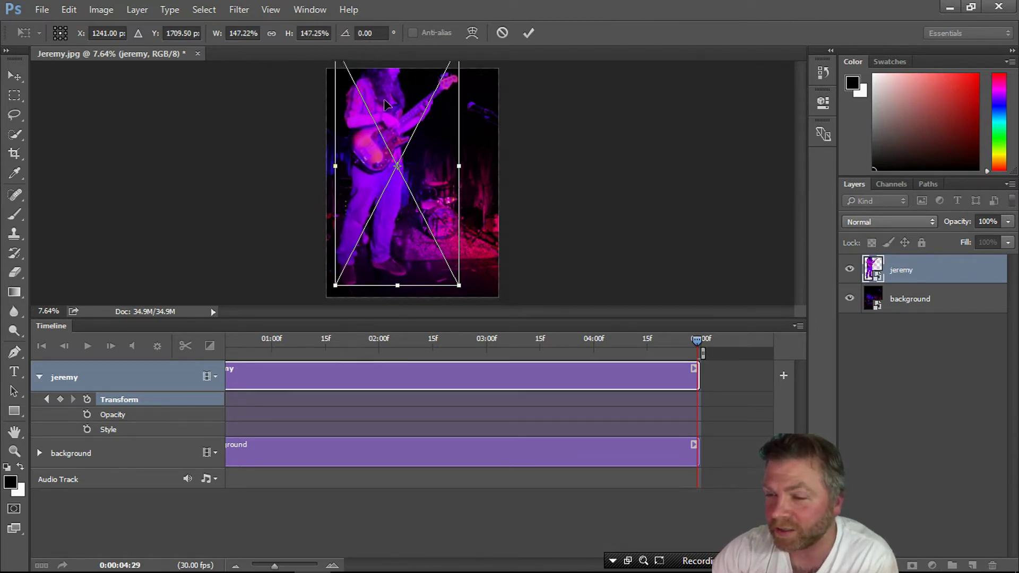
drag(386, 113, 415, 144)
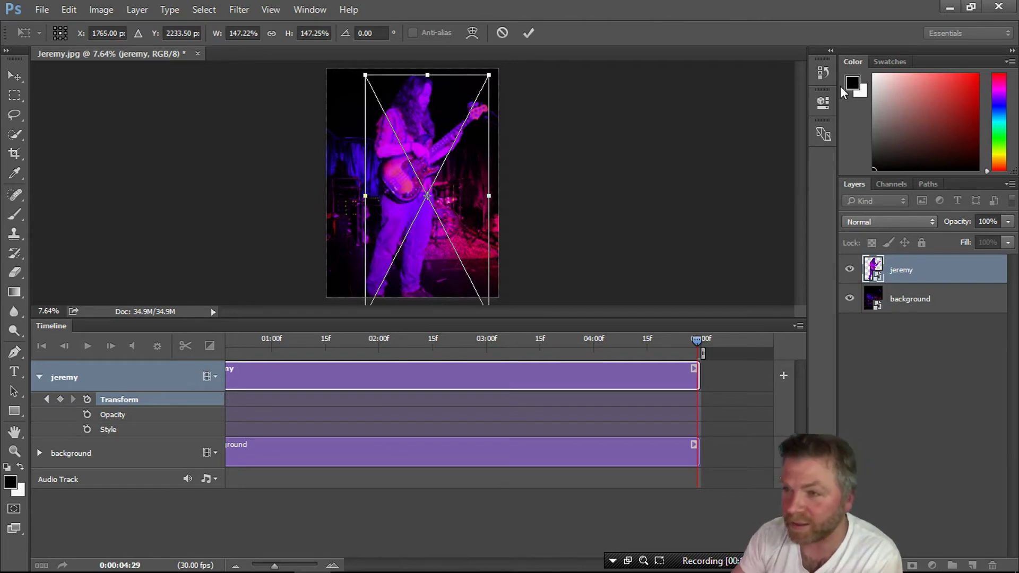
key(p)
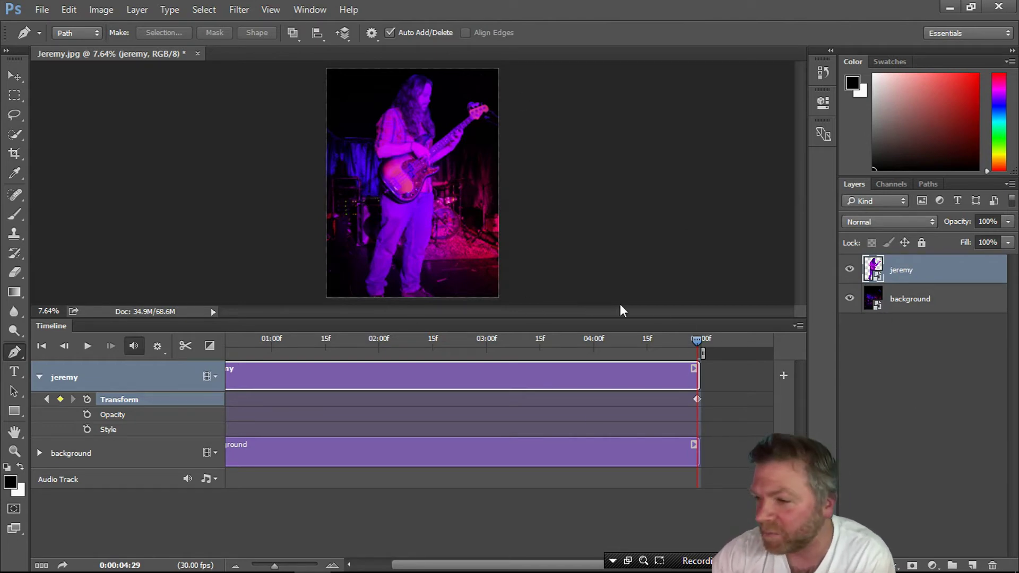
drag(697, 345, 242, 319)
drag(164, 319, 201, 361)
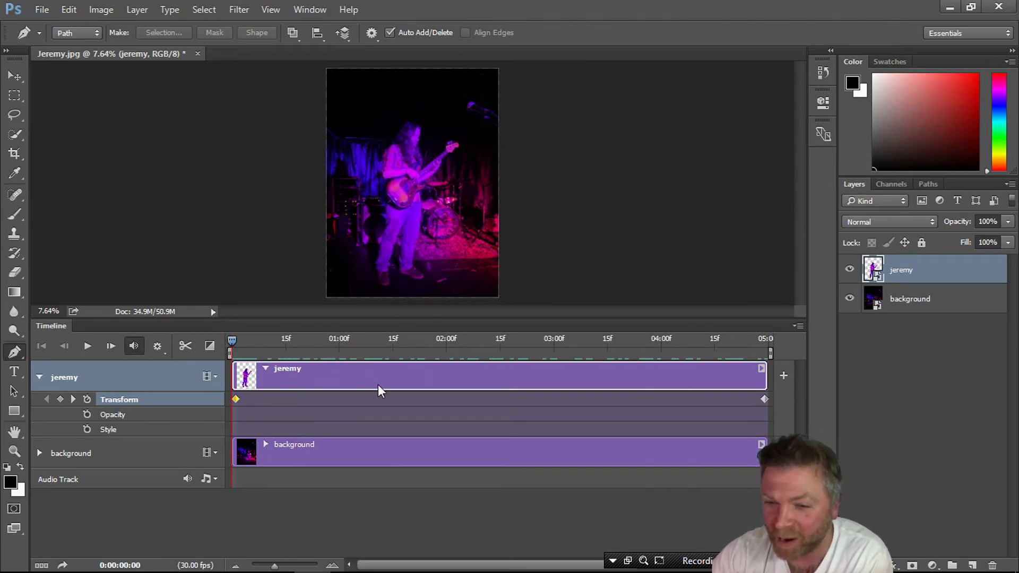
- Add a transform keyframe to the background at 0:00 and enlarge it to about 131%
click(39, 454)
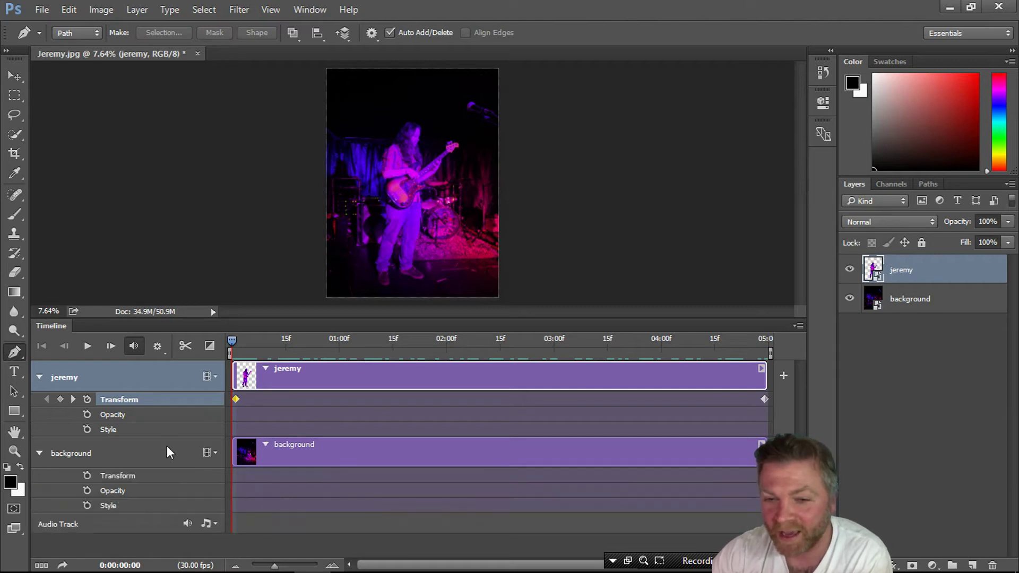
click(913, 304)
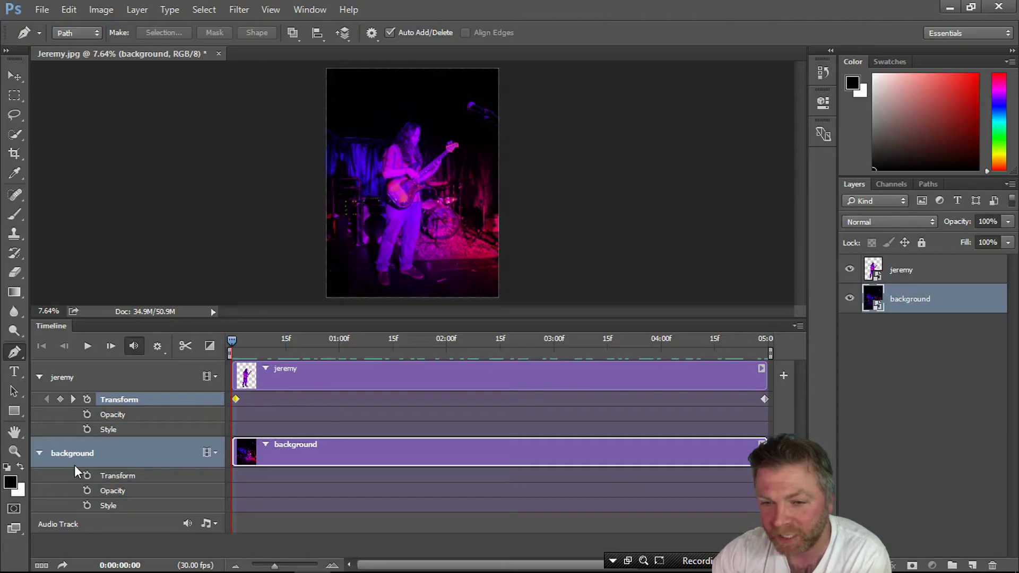
click(87, 476)
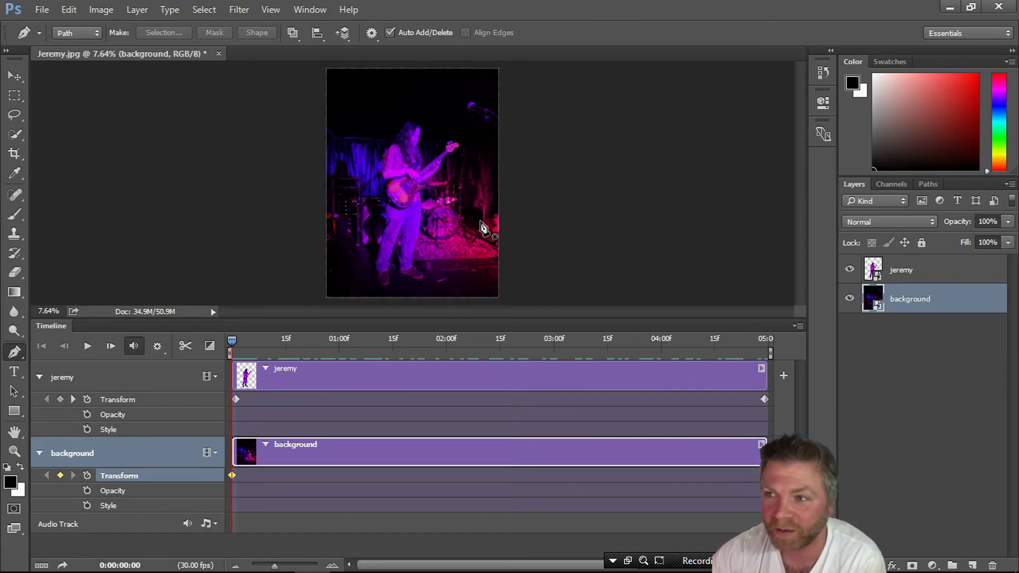
key(ctrl+t)
drag(499, 299, 491, 276)
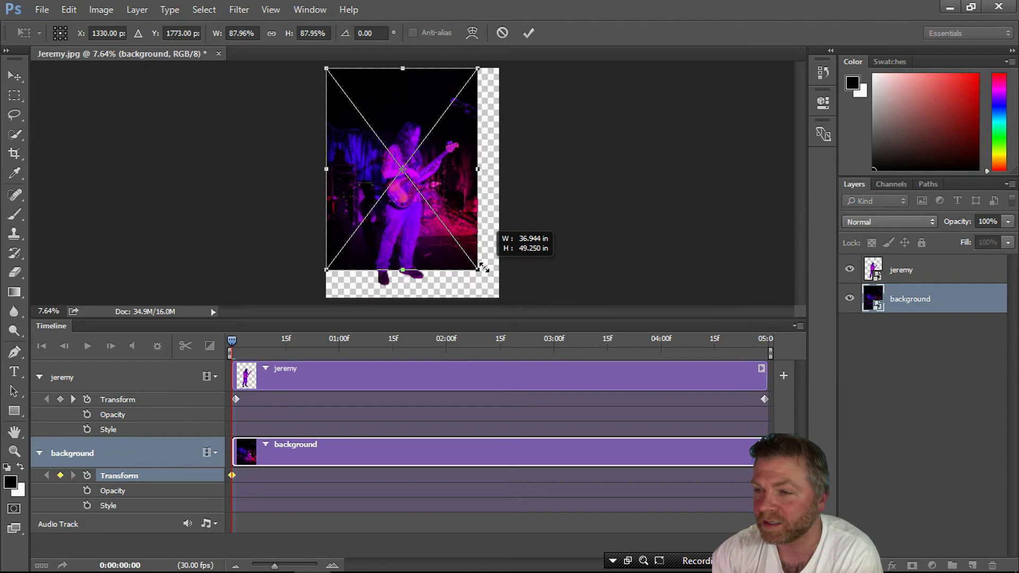
drag(485, 269, 493, 214)
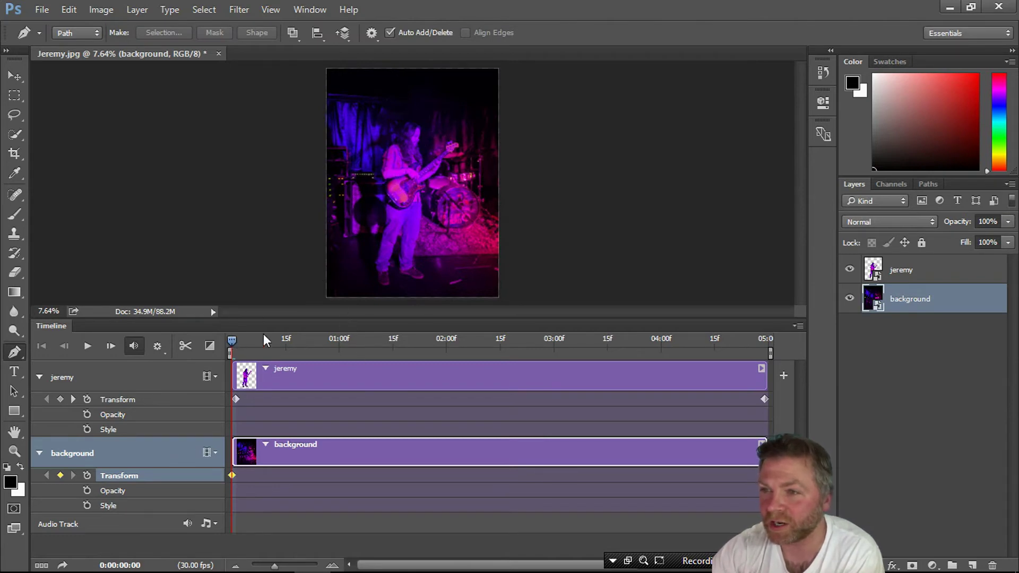
- At the last frame, shrink the background to about 107% and reposition it to cover the frame
drag(266, 340, 766, 327)
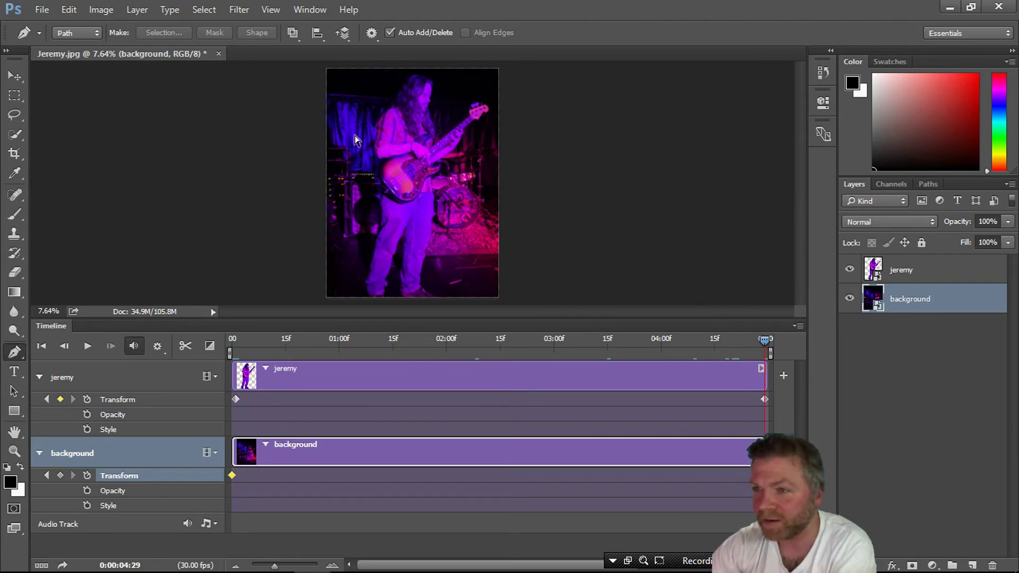
key(ctrl+t)
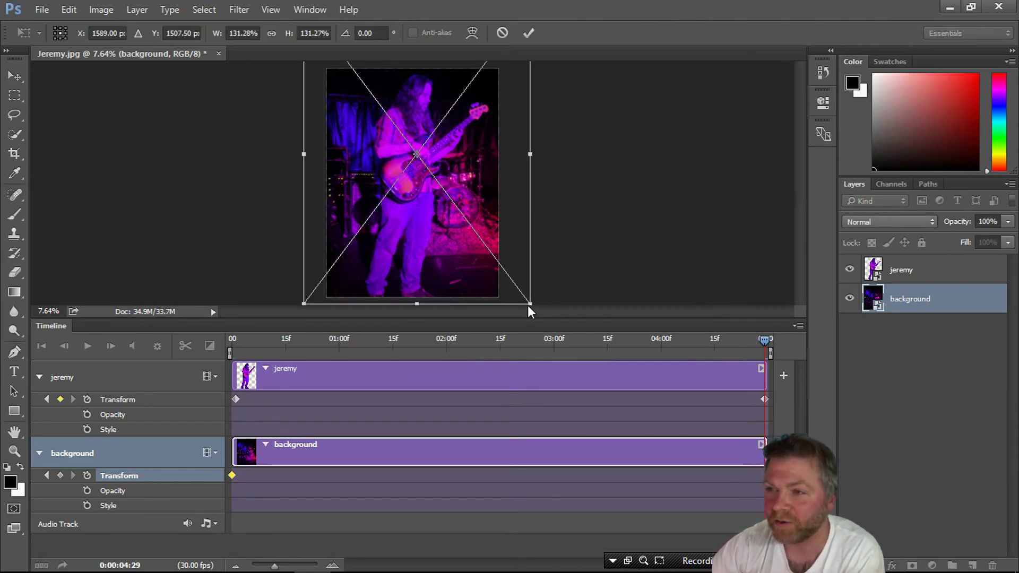
drag(531, 304, 490, 236)
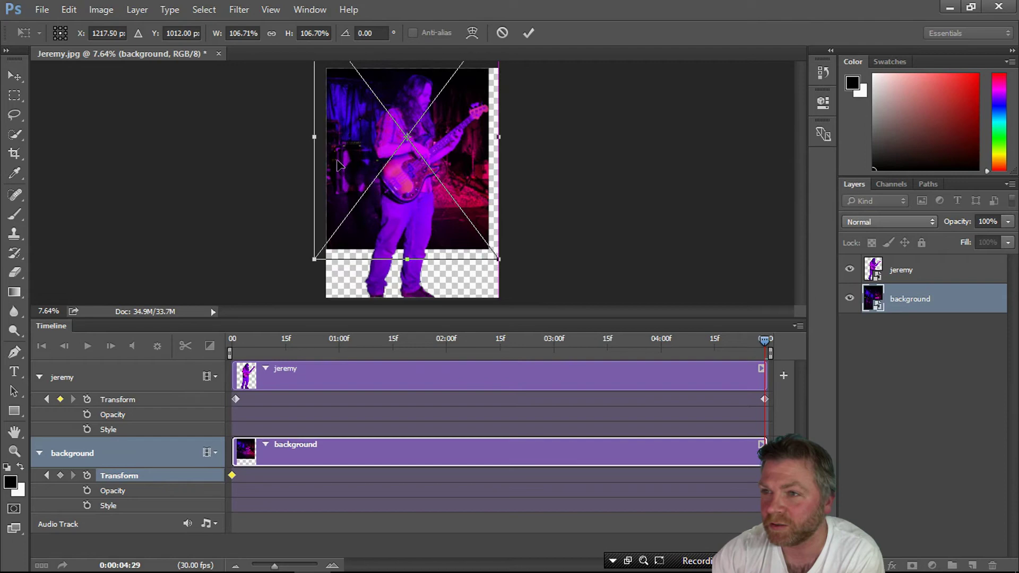
drag(356, 145, 366, 179)
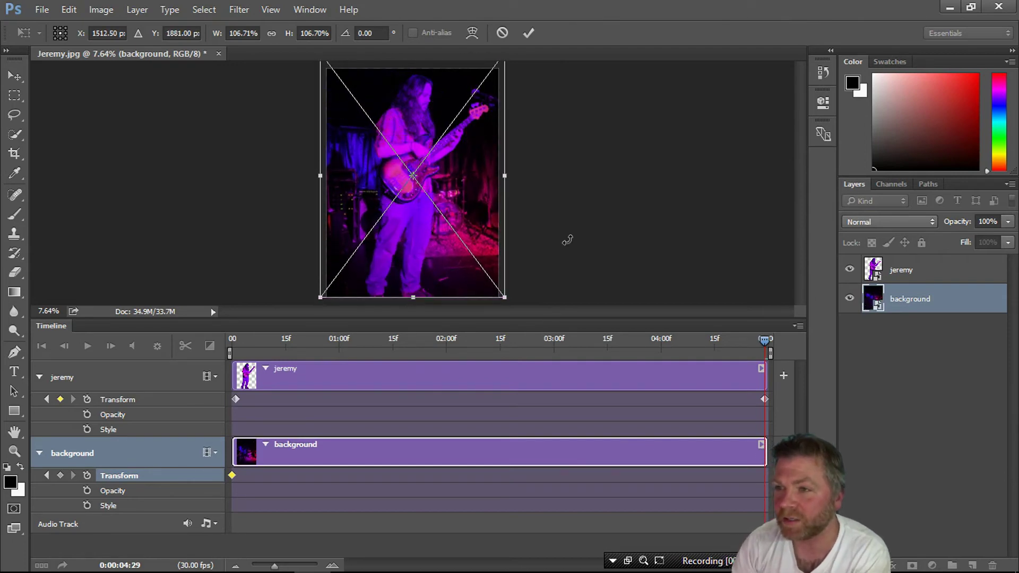
key(Return)
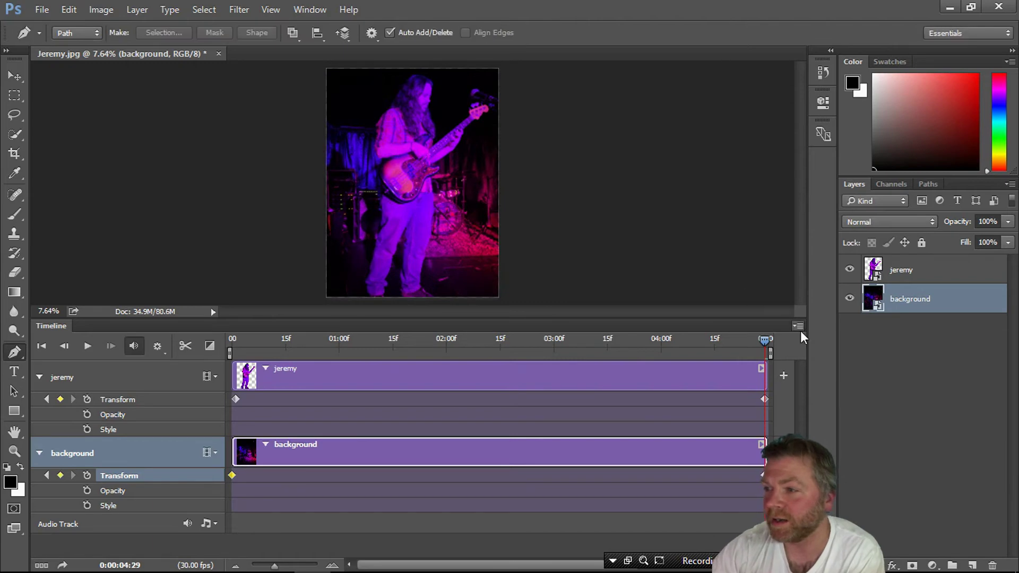
- Scrub through the timeline and play the parallax animation from the start
click(716, 341)
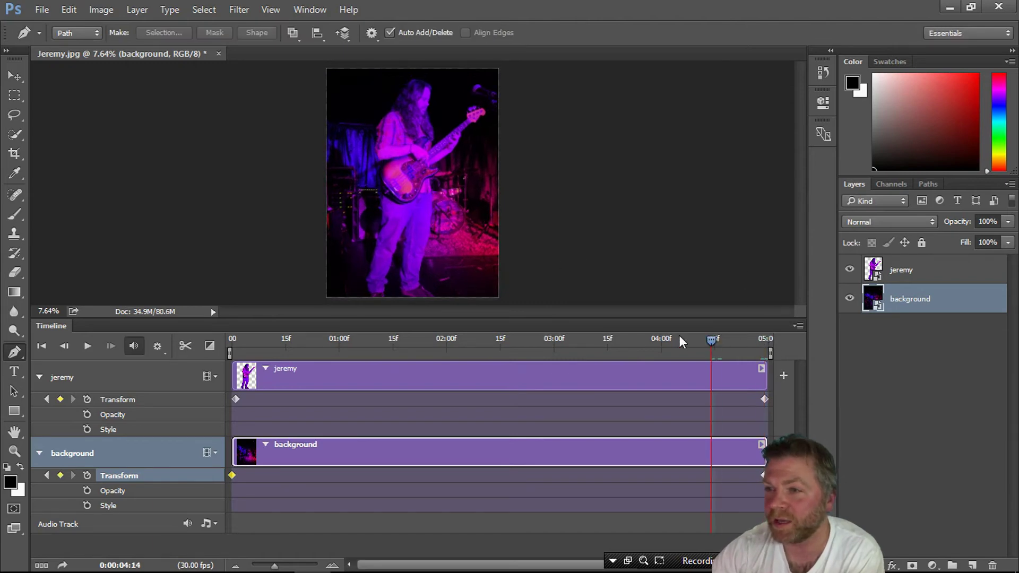
click(593, 343)
drag(393, 343, 227, 366)
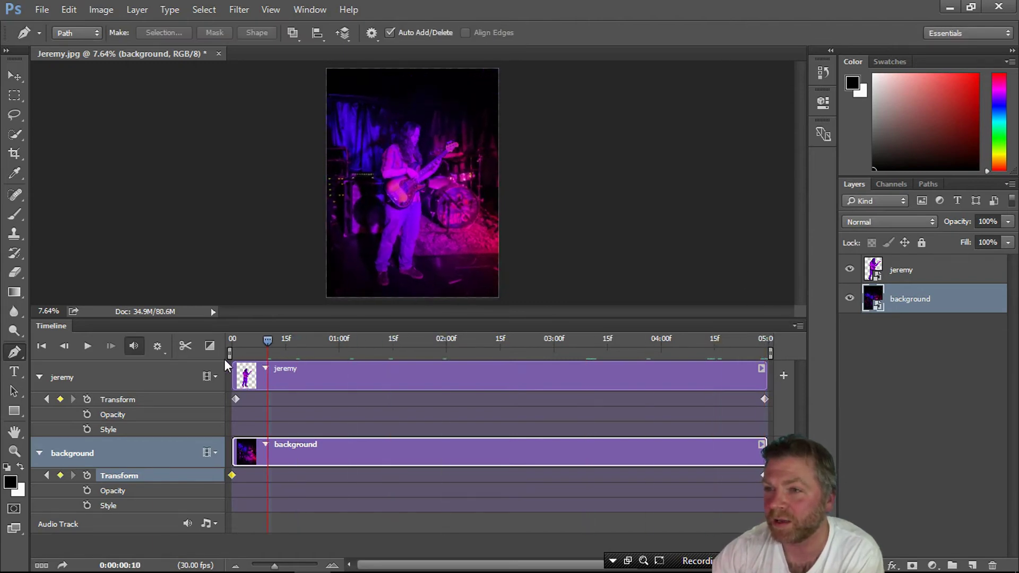
drag(344, 361, 808, 325)
key(space)
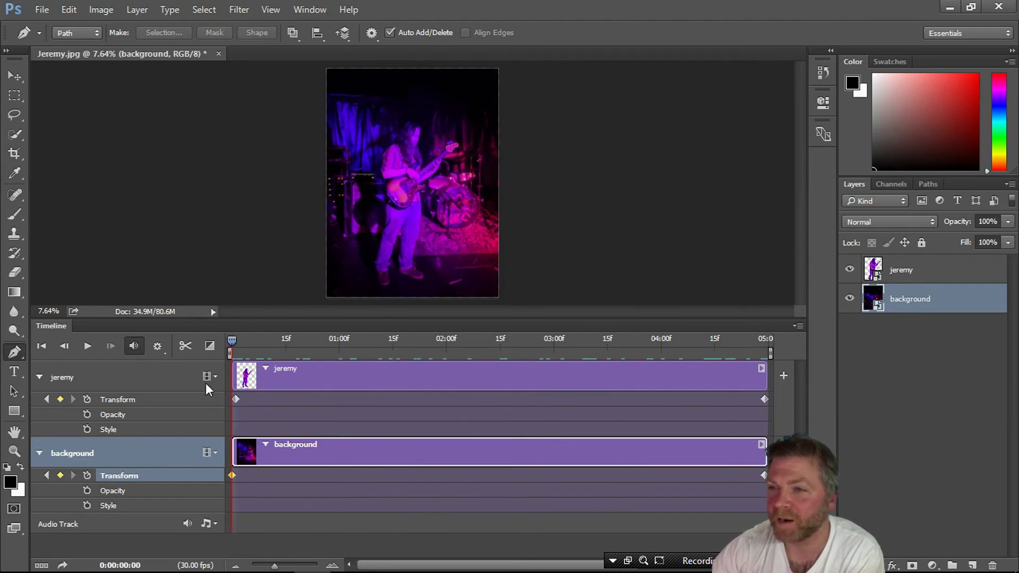
- Open Save for Web (Legacy) and zoom the preview out to show the whole original image
click(16, 231)
click(14, 76)
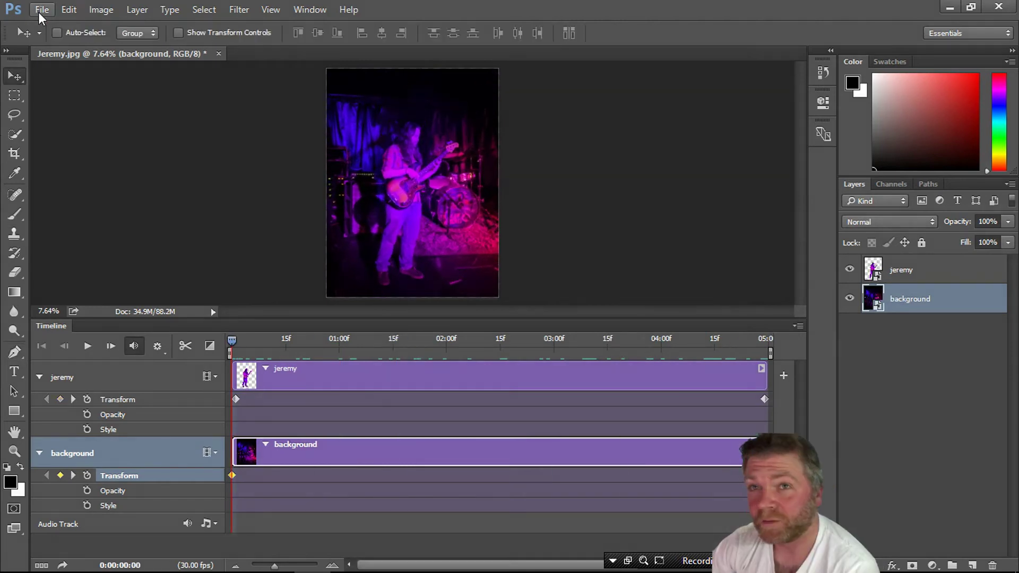
click(42, 9)
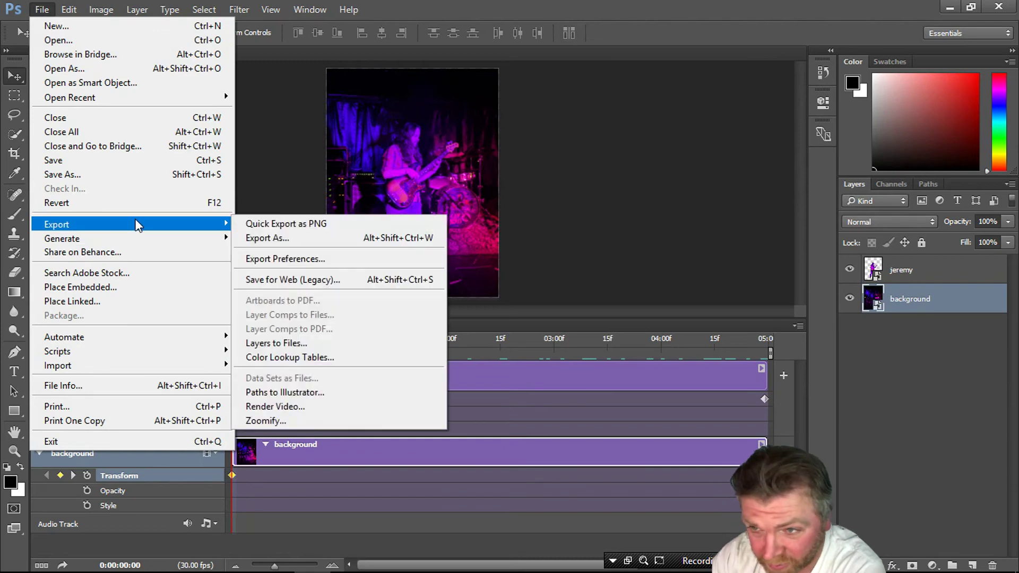
mouse_move(137, 224)
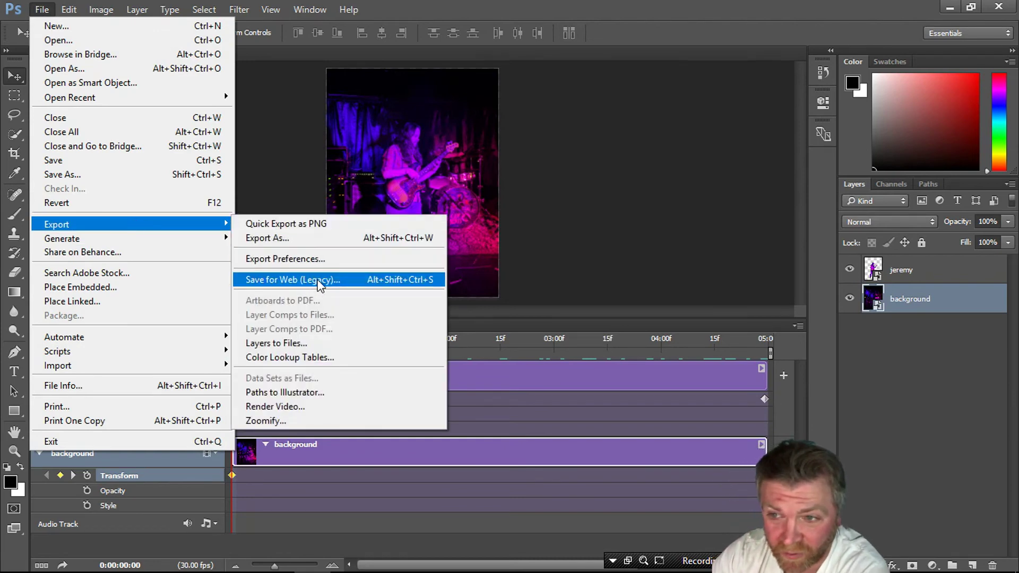
click(318, 281)
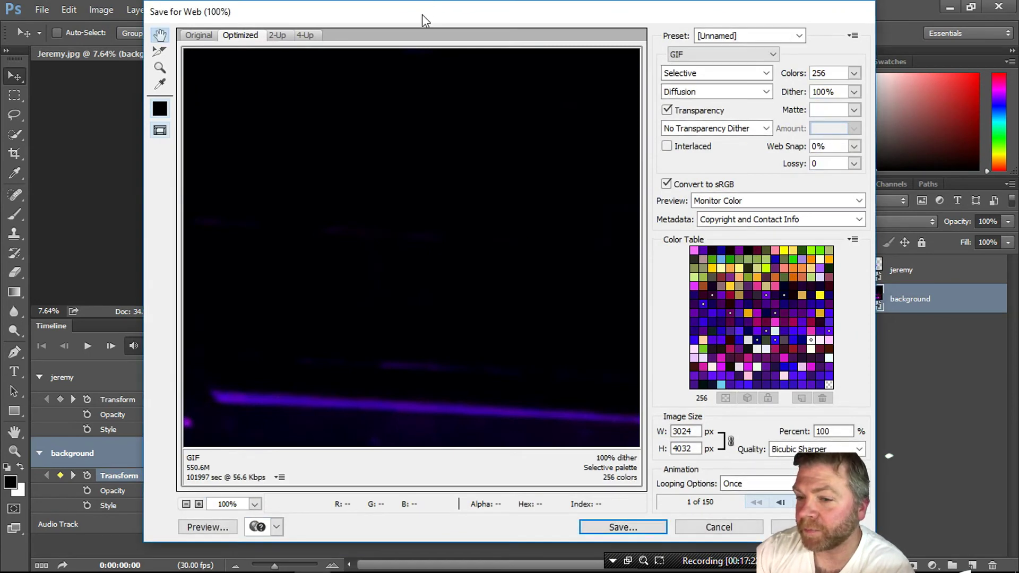
alt+click(420, 207)
alt+click(419, 206)
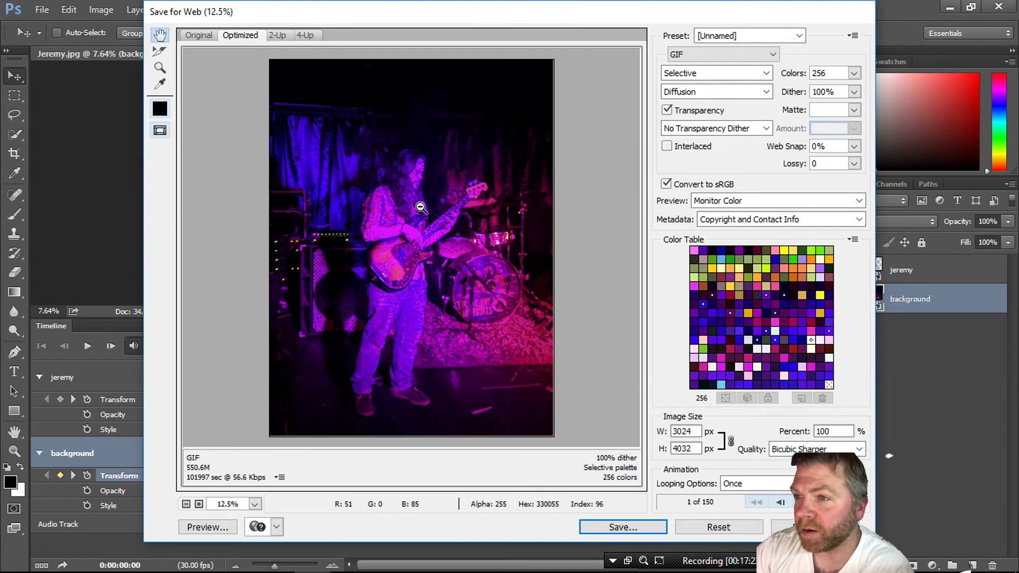
click(194, 33)
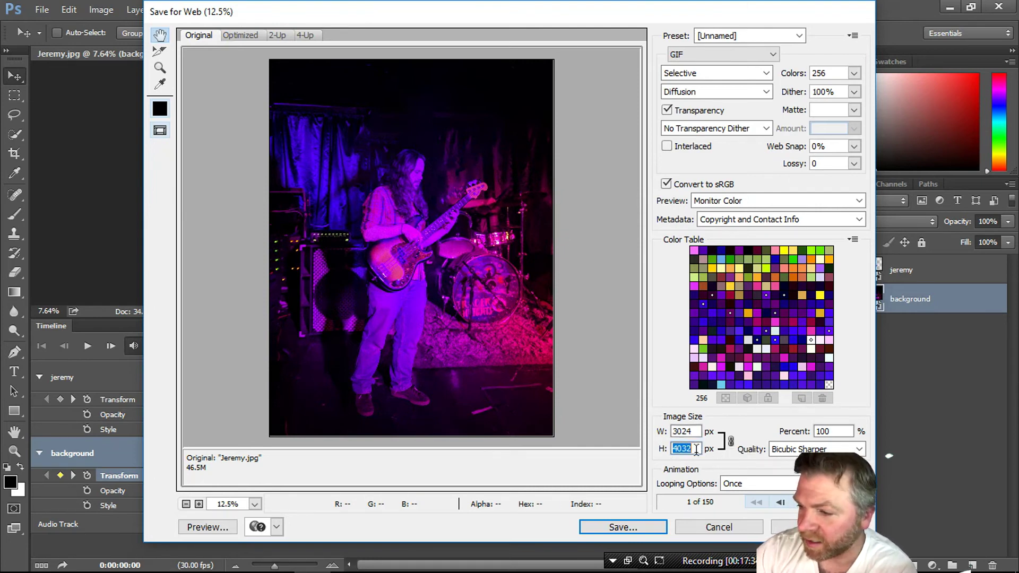
- Set the GIF width to 2014 px and the looping option to Forever
key(shift+Tab)
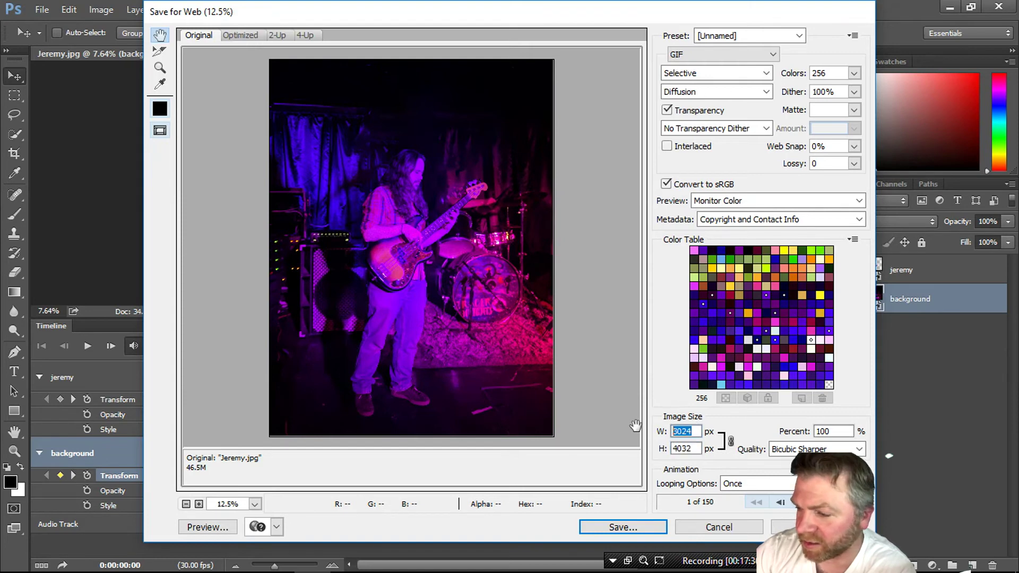
text(2014)
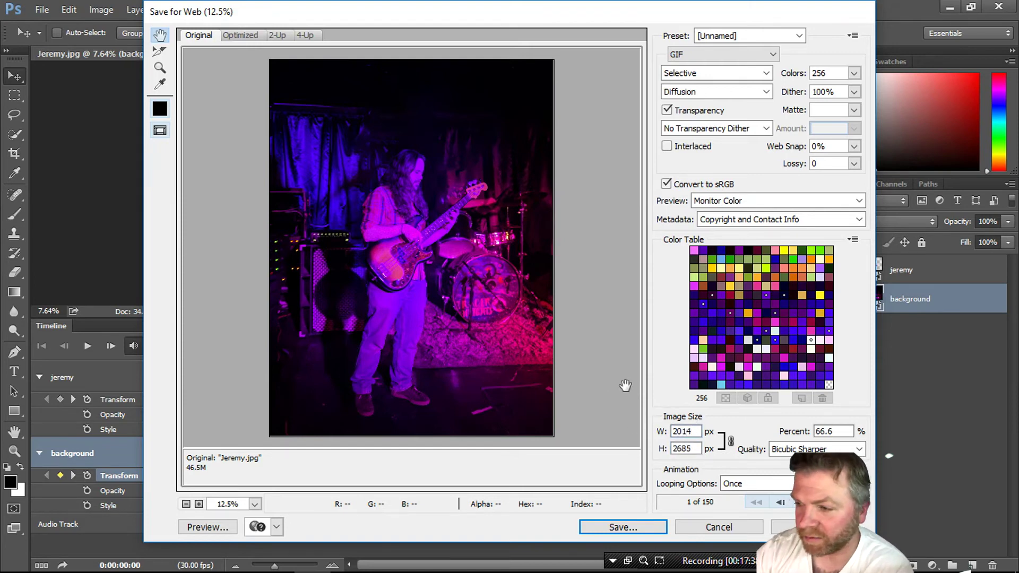
click(698, 449)
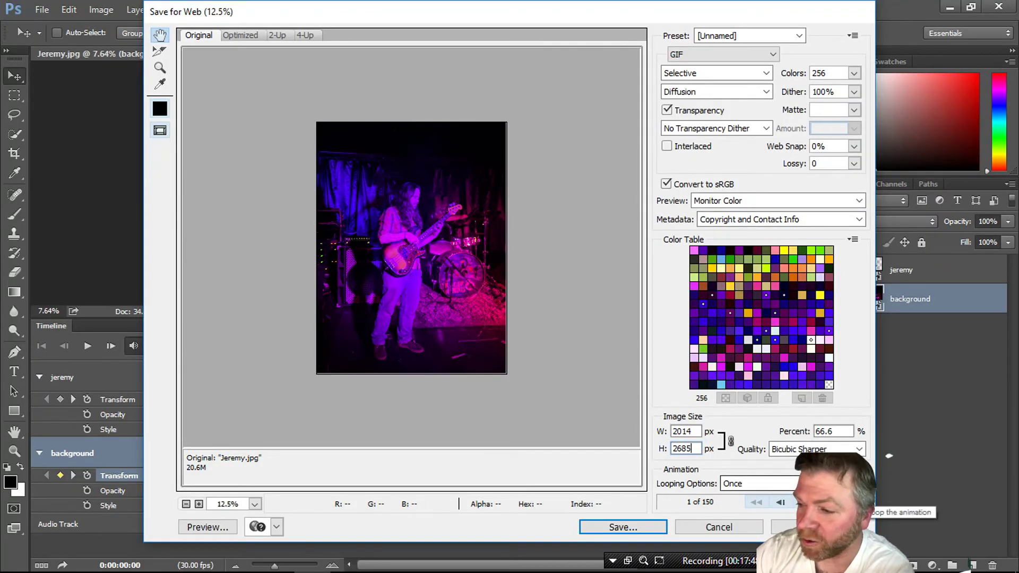
click(769, 483)
click(766, 510)
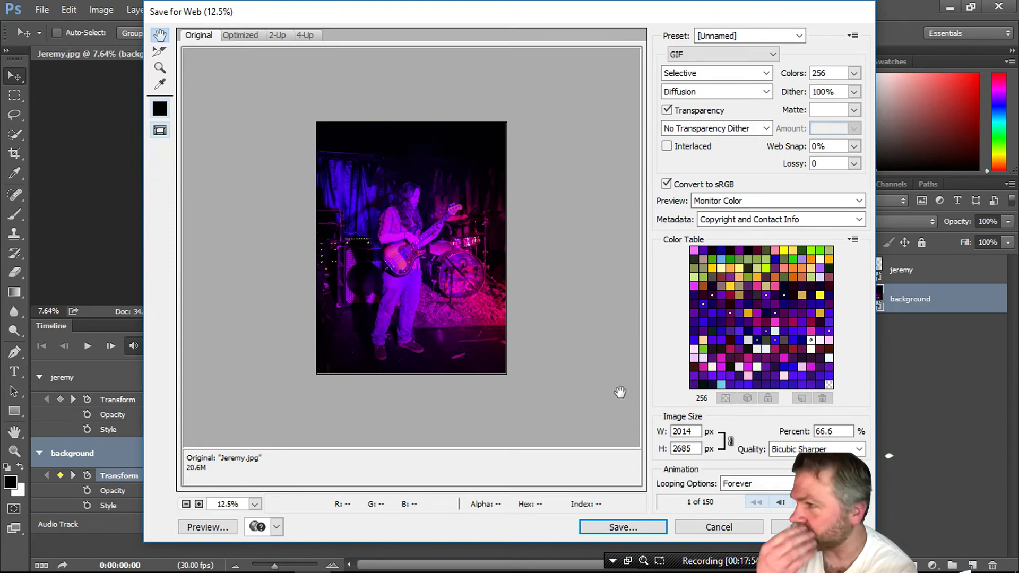
- Save the optimized GIF to the Desktop, then select Jeremy.mp4 in File Explorer's Desktop folder
click(644, 527)
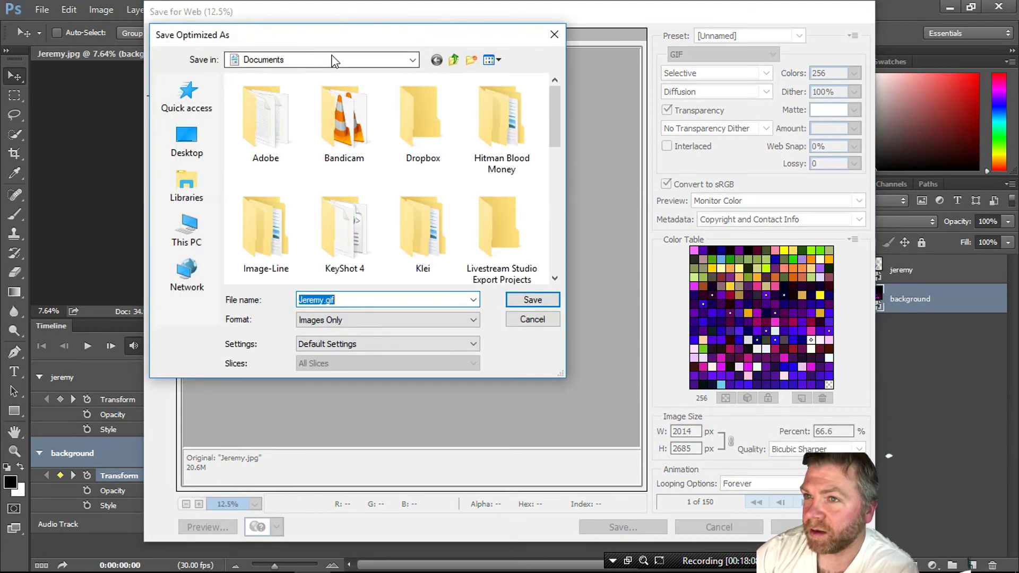
click(189, 139)
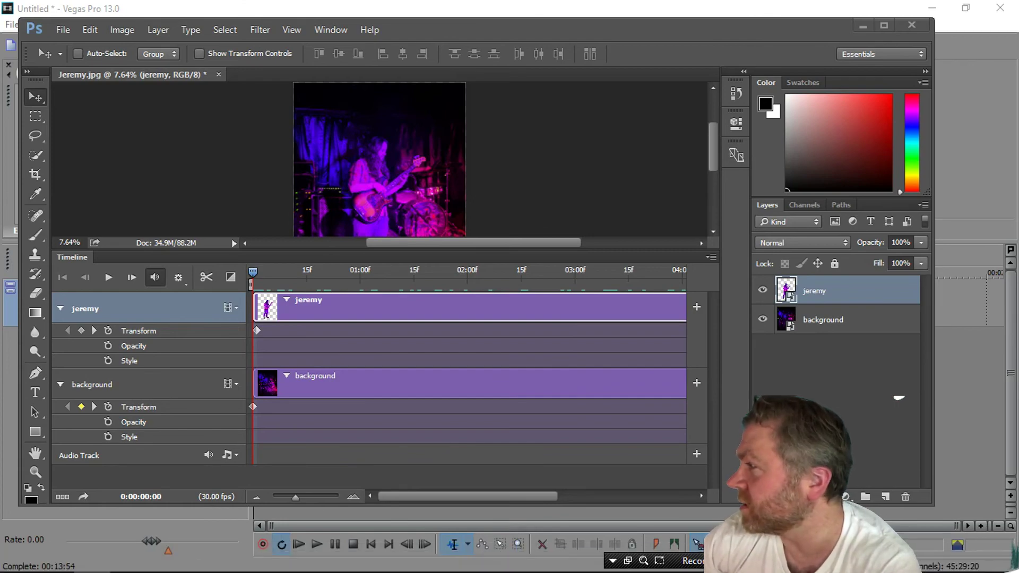
key(super+e)
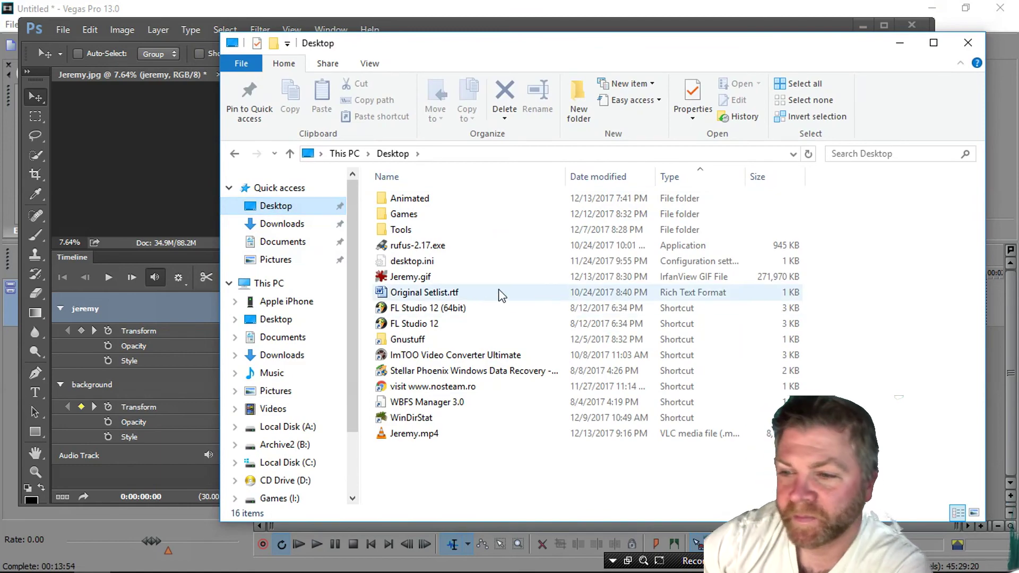
click(426, 437)
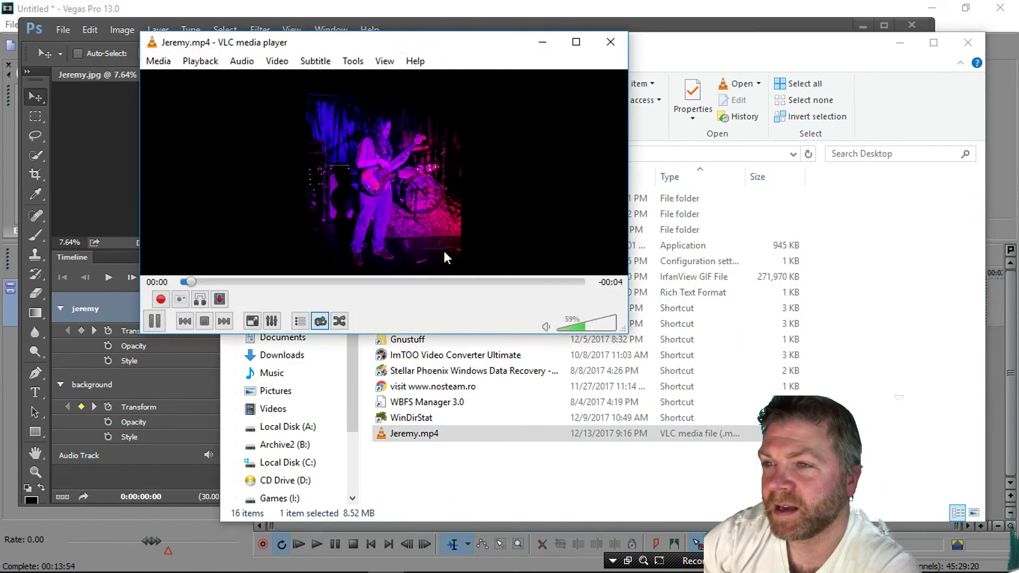